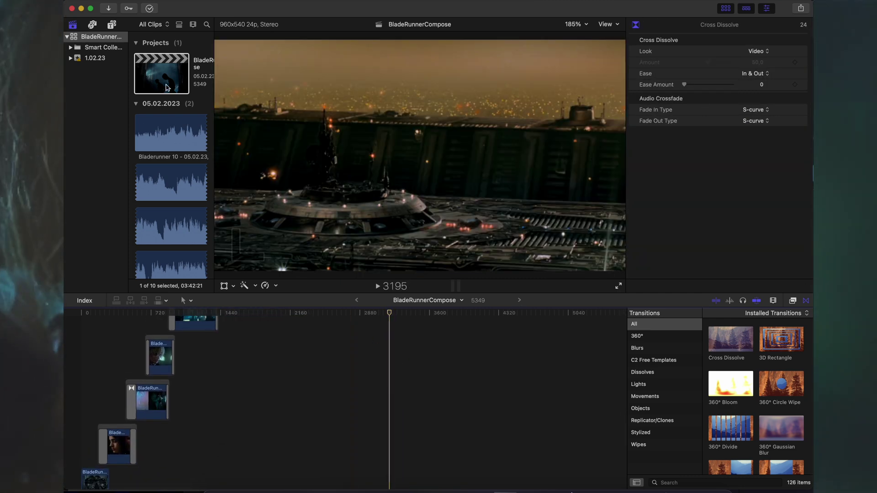
- Open the BladeRunnerCompose project from the browser into the Final Cut Pro timeline
left_click(166, 87)
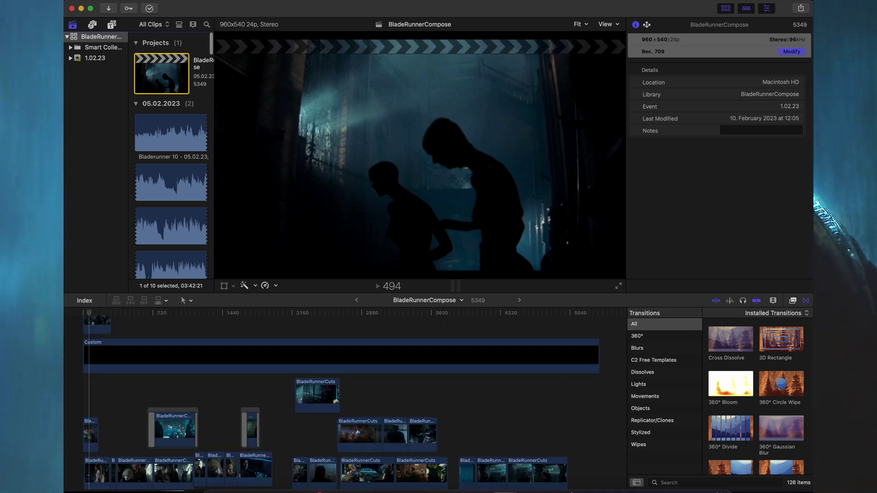
- Export BladeRunnerCompose as a JPEG Image Sequence and continue to the save location step
left_click(128, 1)
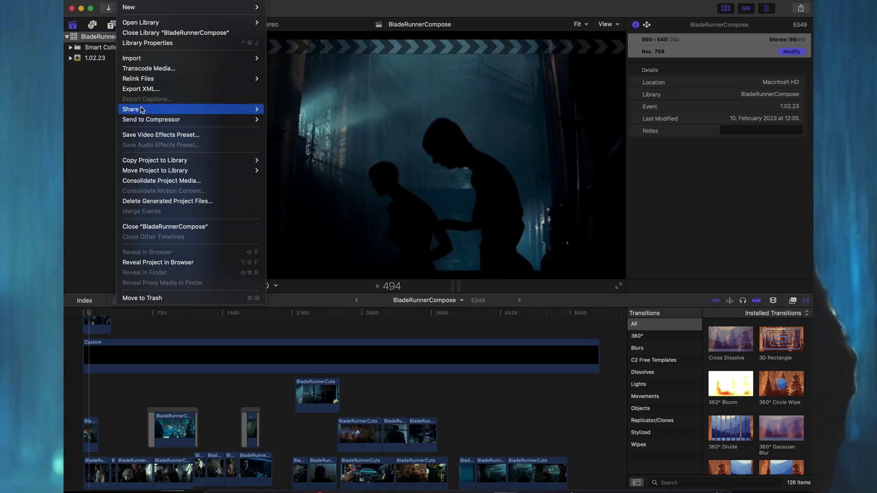
mouse_move(220, 109)
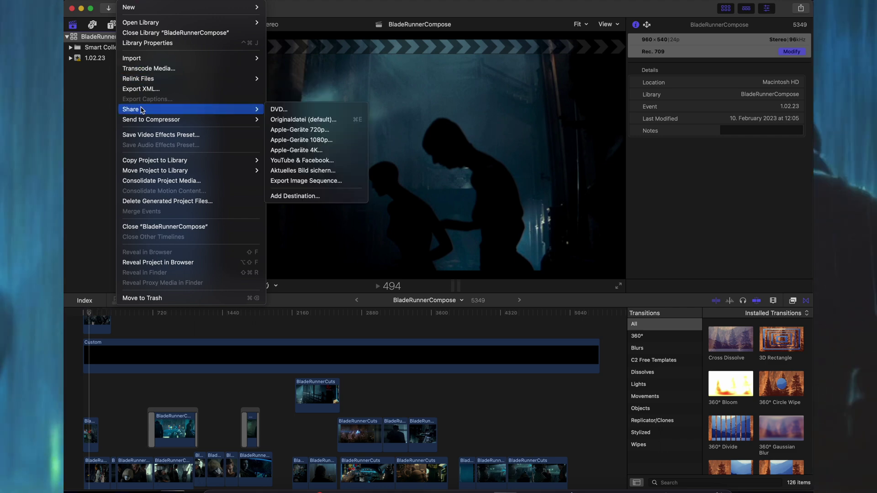
left_click(315, 182)
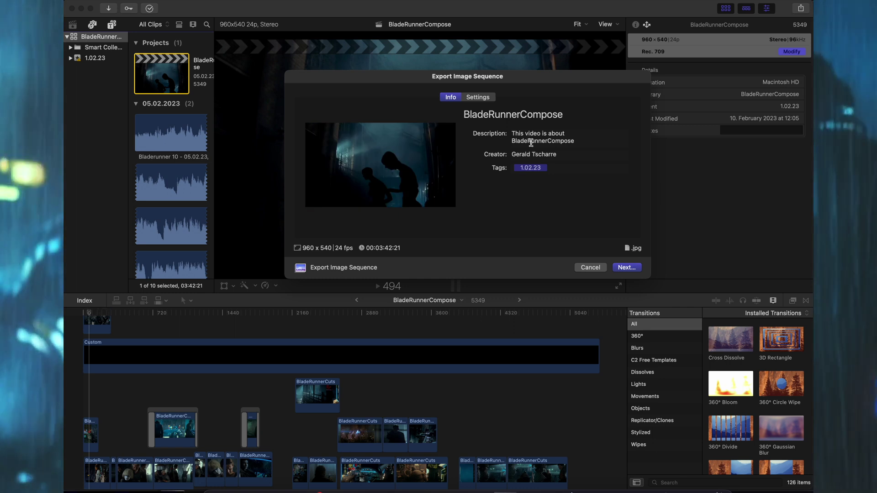
left_click(479, 98)
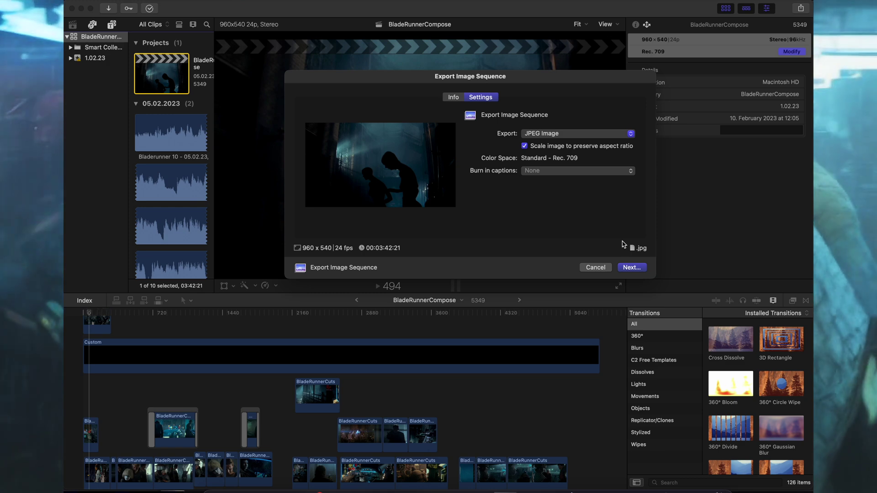
left_click(631, 268)
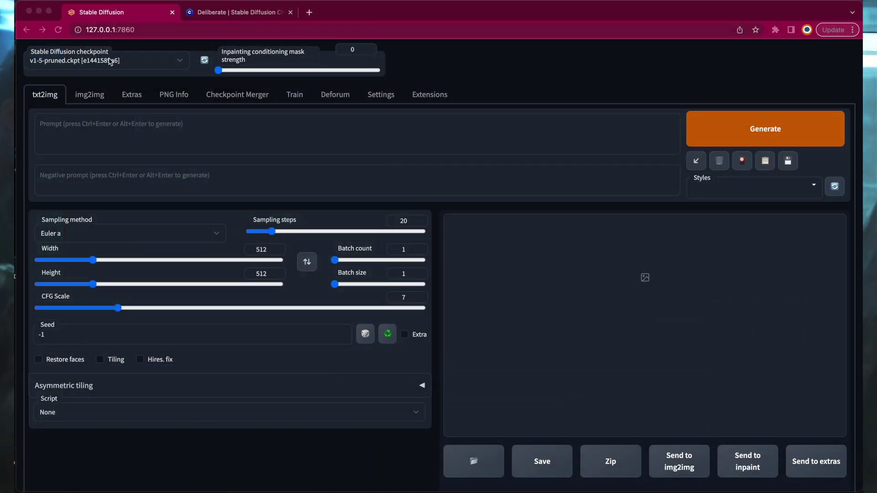
- Switch to img2img and load the deliberate_v11.ckpt checkpoint
left_click(97, 97)
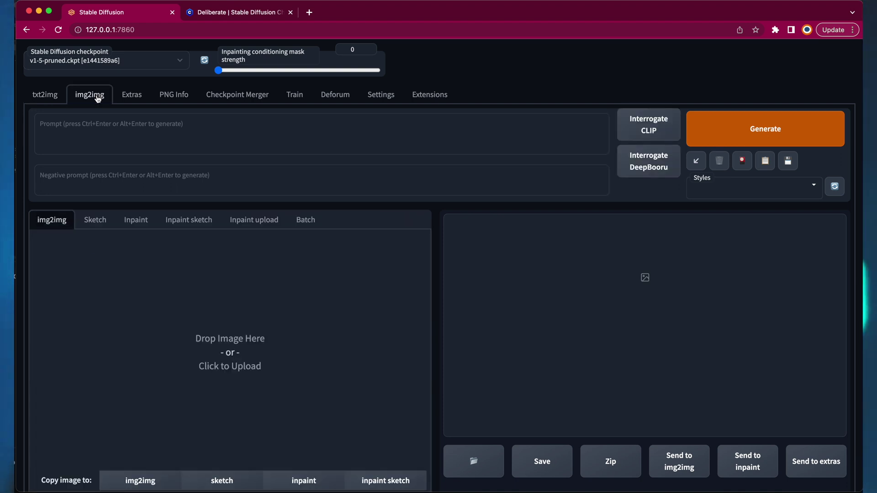
left_click(180, 64)
scroll(180, 64, "up", 5)
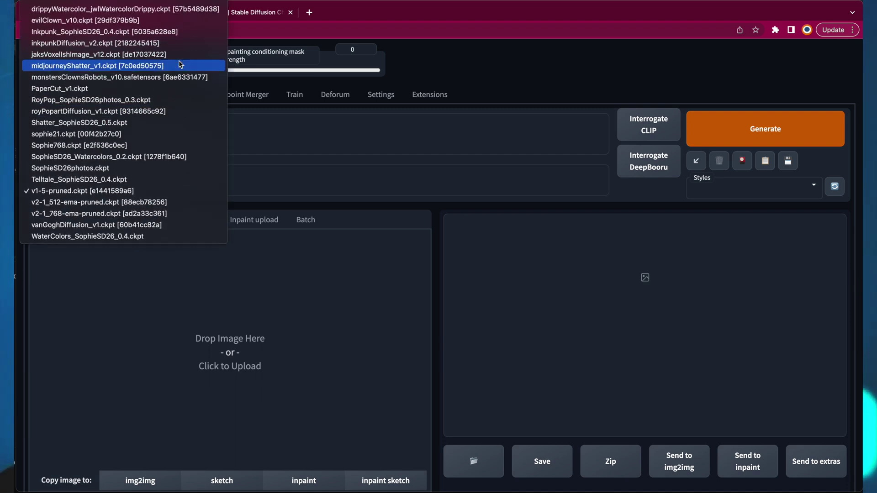
scroll(180, 64, "up", 1)
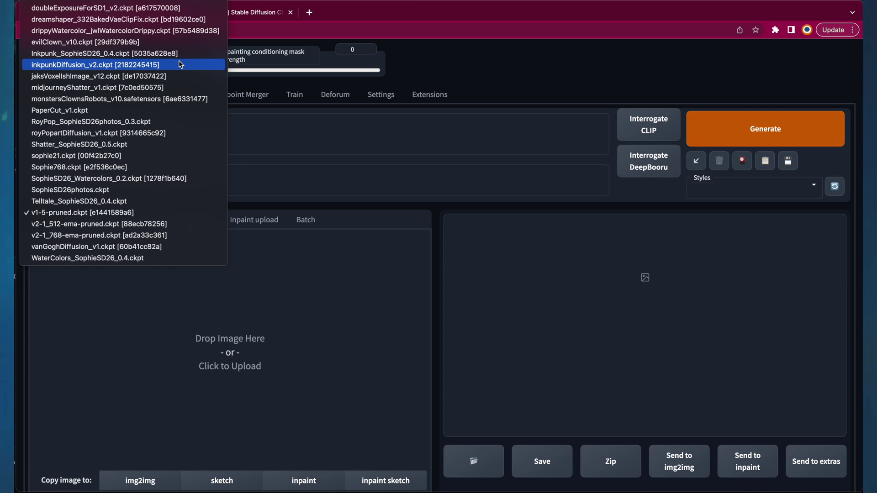
scroll(137, 28, "up", 3)
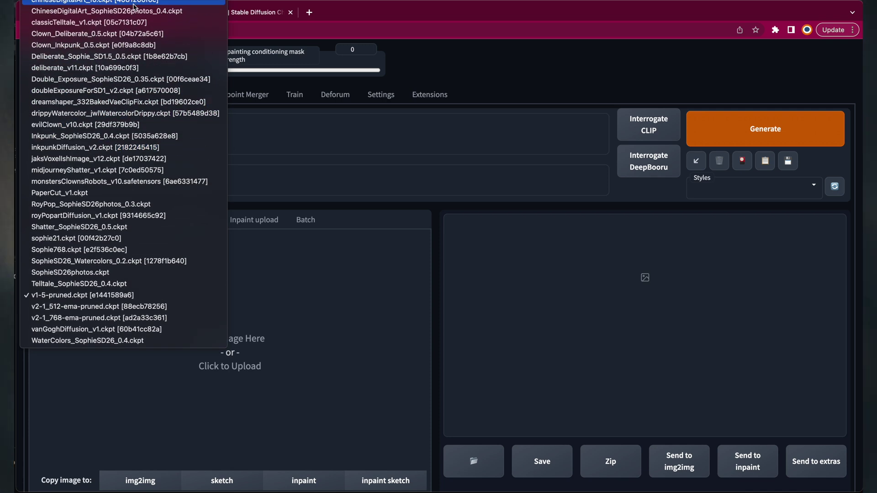
left_click(136, 68)
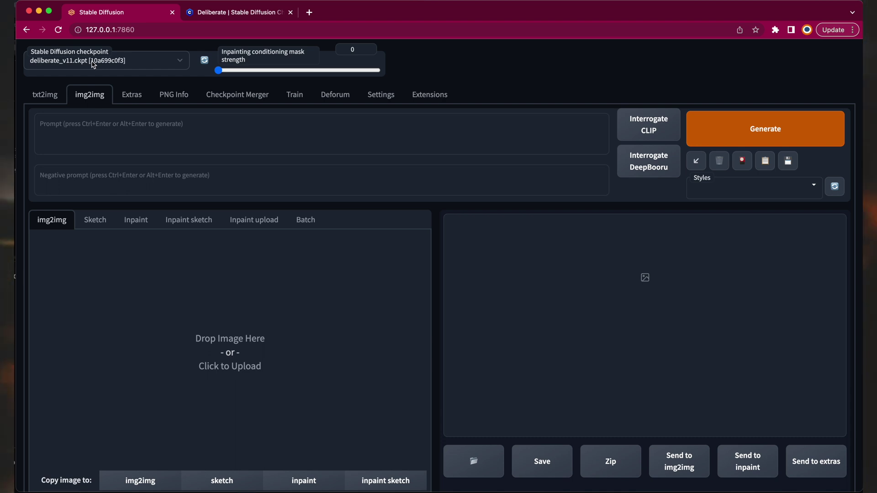
- Check the Deliberate model's PickleTensor and SafeTensor download options on Civitai
left_click(225, 15)
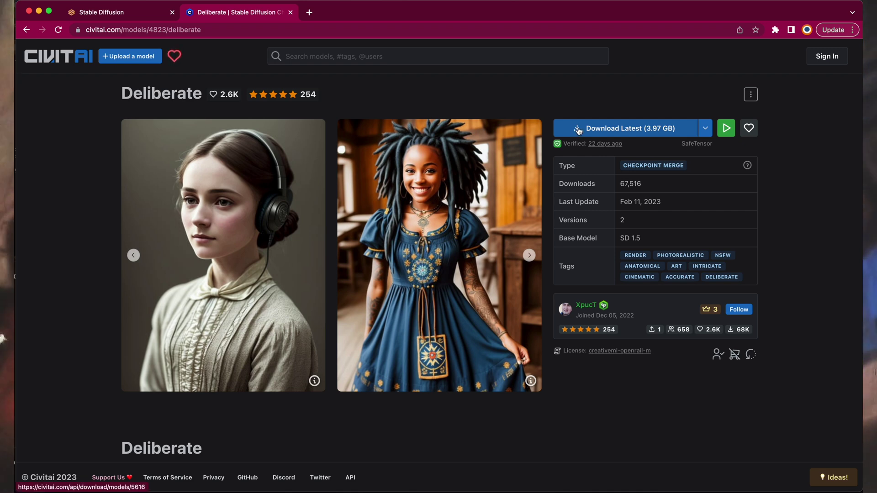
left_click(705, 128)
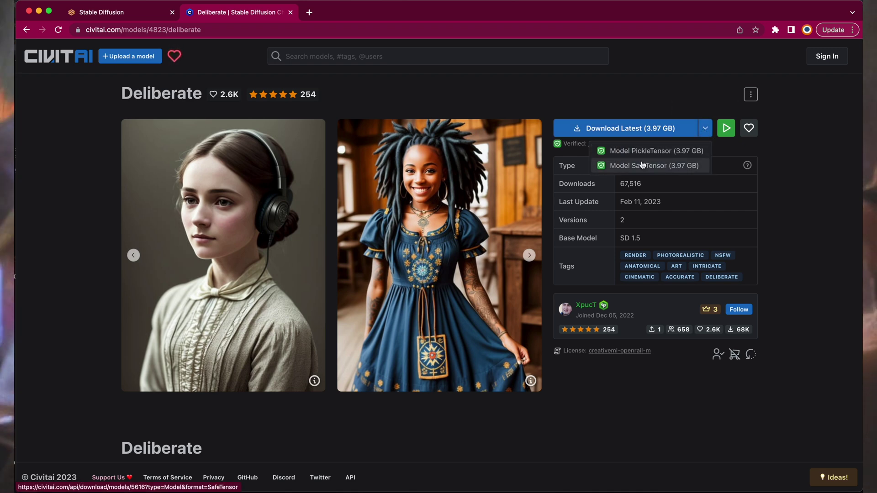
left_click(705, 128)
key("super+Tab")
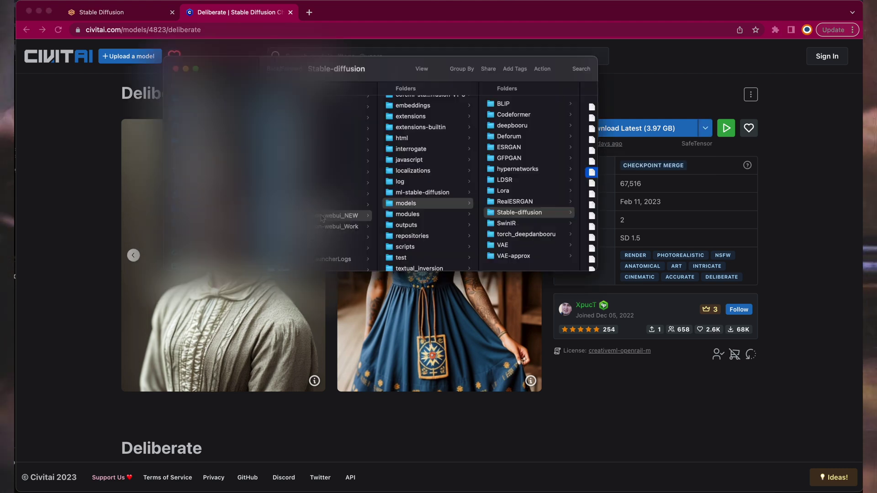
- Open models/Stable-diffusion in Finder, then paste the Blade Runner style prompt into img2img
left_click(389, 204)
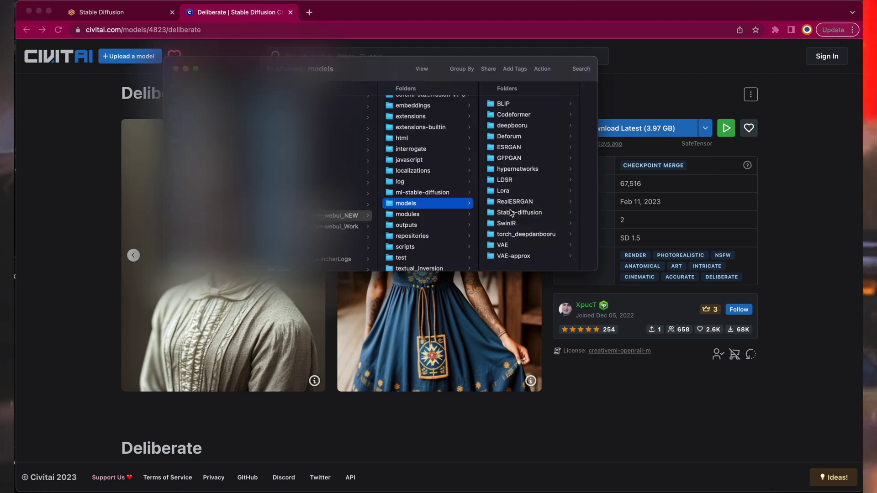
left_click(510, 212)
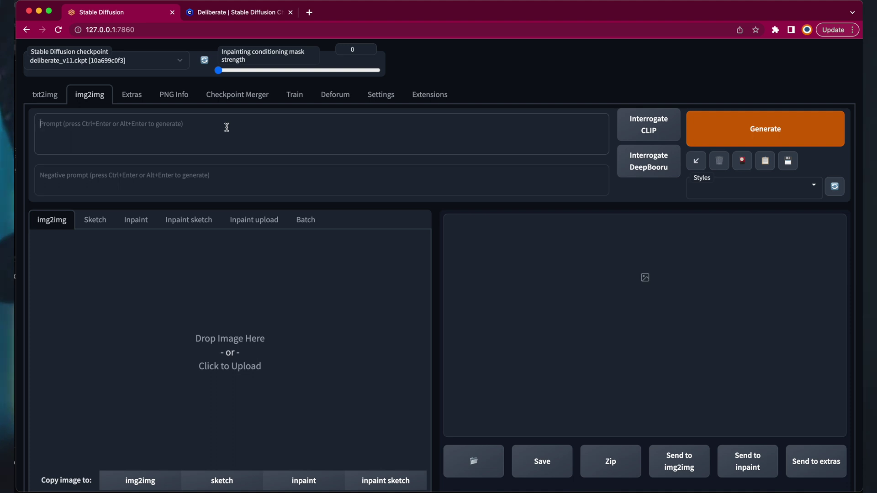
left_click(226, 127)
type("epic realistic, epic detailed, photo, complex stuff around, intricate background,  neutral colors, ((((hdr)))), ((((muted colors)))), intricate scene, artstation, intricate details, vignette, ((Blade runner by Ridley scott))")
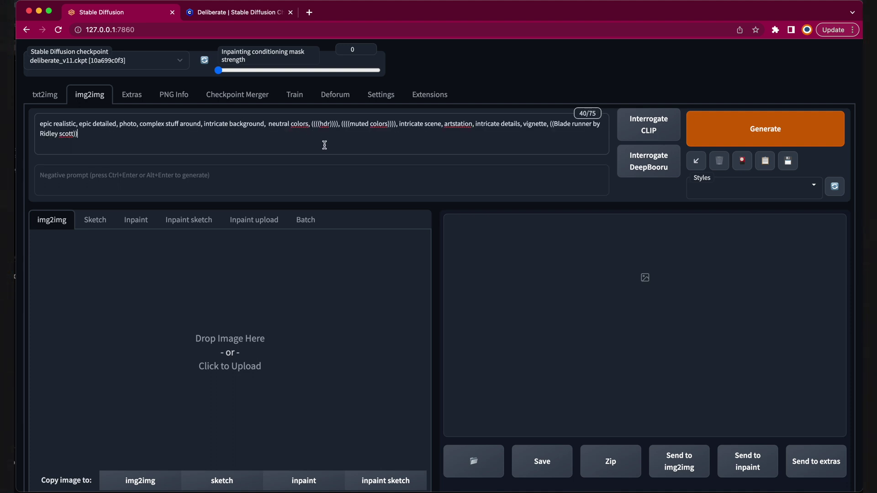
- Paste the negative prompt listing deformed, blurry, low quality and similar unwanted traits
left_click(278, 179)
type("(((double faces))) bad_prompt_version2, black and white, (deformed), (((poorly drawn mouth))), ((poorly drawn lips))), ((poorly drawn teeth)), (poorly drawn), (extra limbs), blurry, boring, sketch, lackluster, low res, artifacts, bad art, gross, b&w, poor quality, low quality, haze, monochrome, b&w, unclear eyes, no arms, bad anatomy, cropped, censoring, asymmetric eyes, bad anatomy, bad proportions, cross-eyed, extra arms, extra fingers, fused fingers, jpeg artifacts, malformed, mangled hands, misshapen body, missing arms, missing fingers, missing hands, missing legs, poorly drawn, tentacle finger, too many arms, too many fingers, blurry, jpeg artifacts, low quality, lowres, robot eyes, distorted pupils, distorted eyes, Unnatural anatomy, strange anatomy, things on face, (attractive), smooth, cArtoon, pixar")
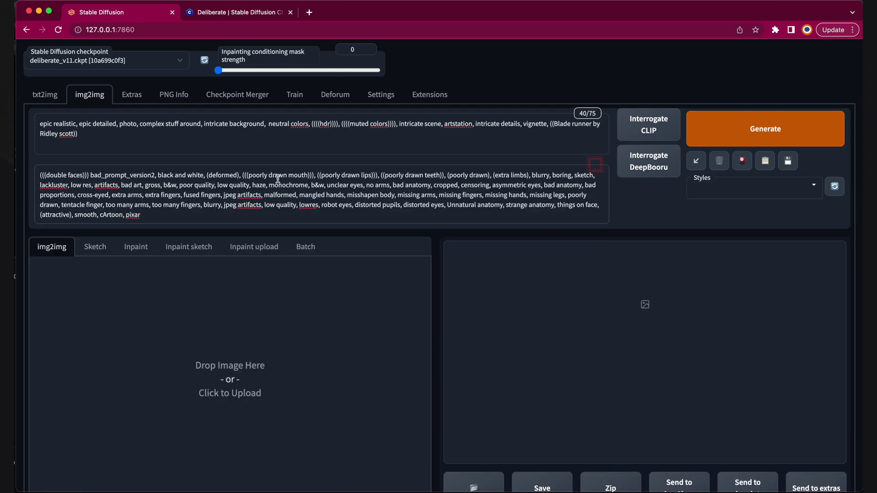
scroll(300, 260, "down", 7)
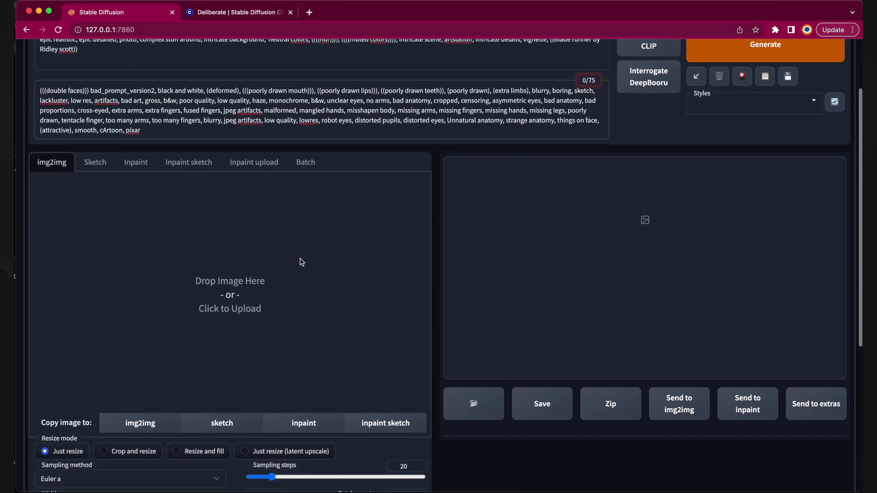
scroll(298, 267, "down", 2)
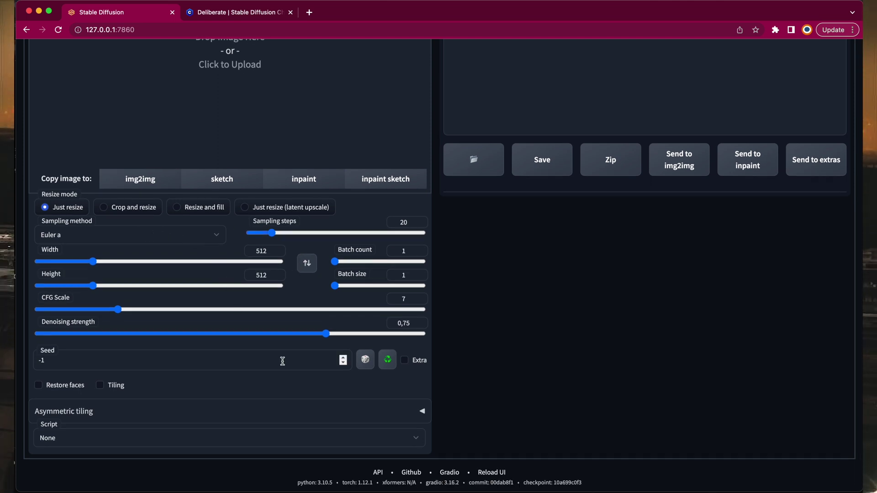
- Set the output size to 960×540 and adjust sampling steps to 35
double_click(261, 250)
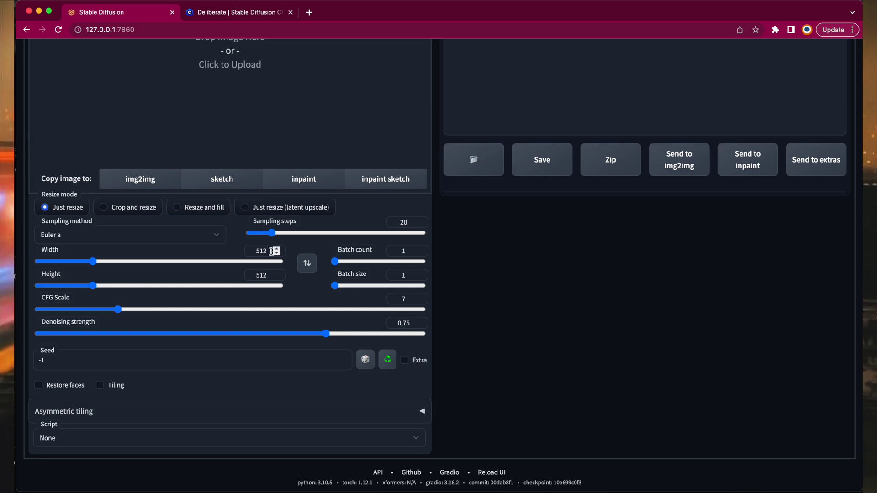
type("960")
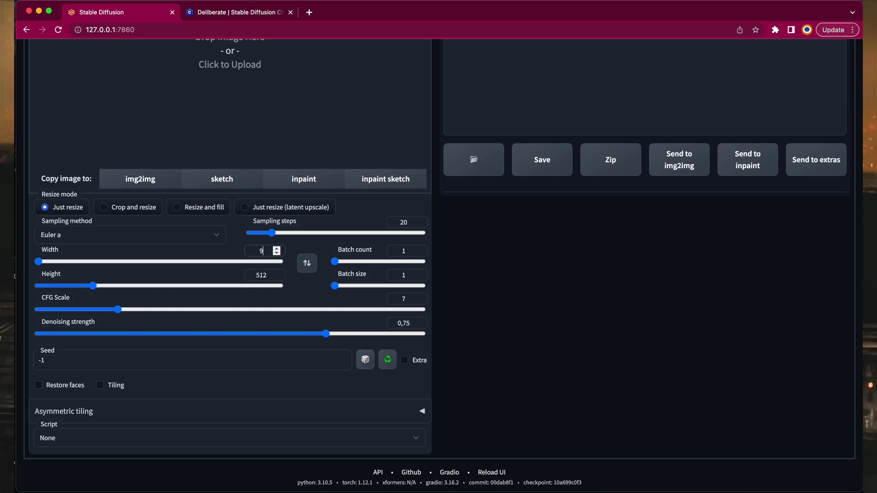
key("Tab")
key("Tab")
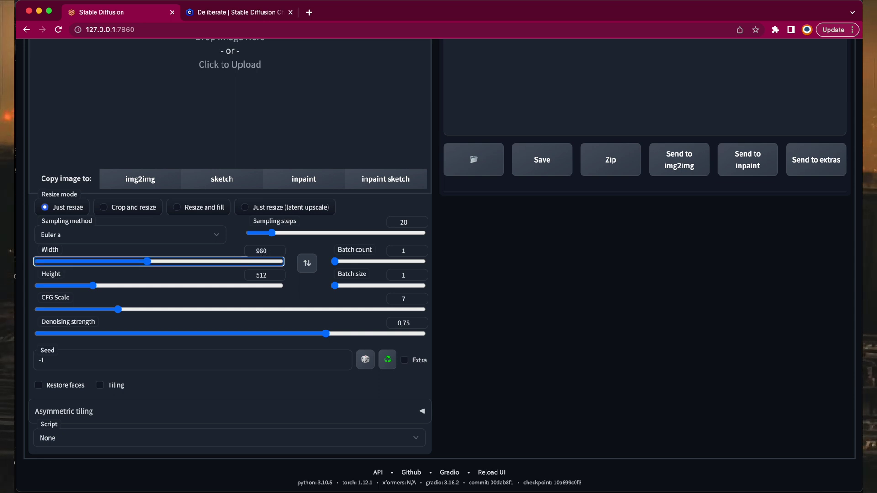
type("540")
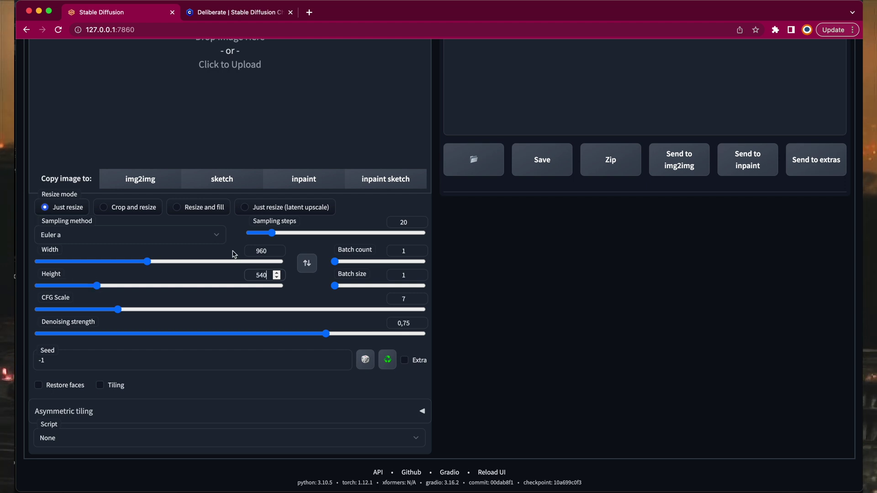
left_click_drag(400, 222, 424, 222)
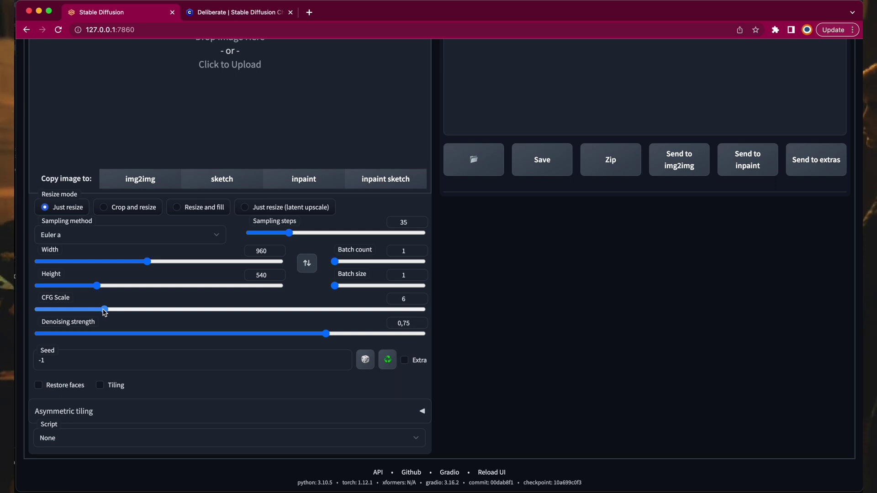
- Set CFG scale 5, denoising strength 0.3 and a fixed seed of 737670053
left_click_drag(99, 311, 92, 310)
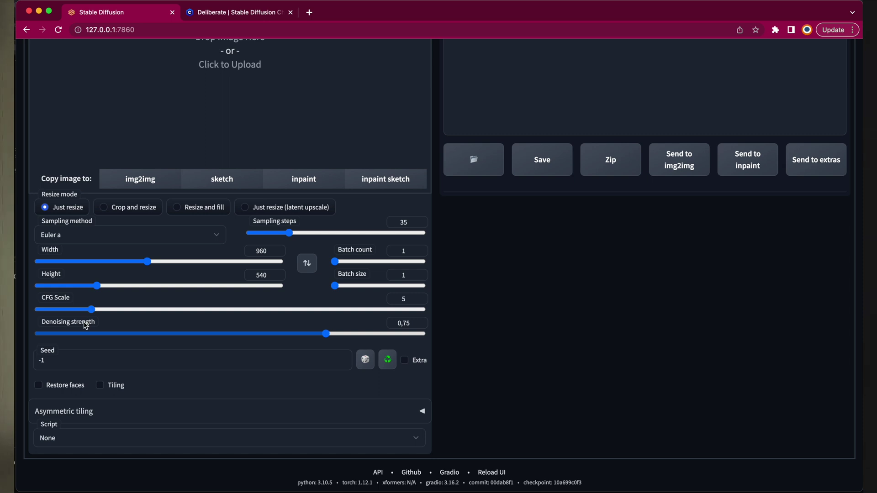
mouse_move(85, 325)
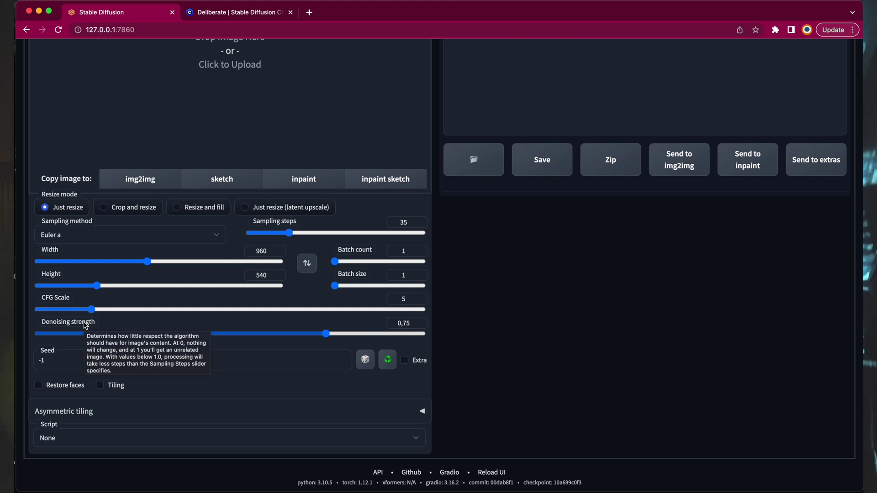
left_click_drag(327, 334, 204, 332)
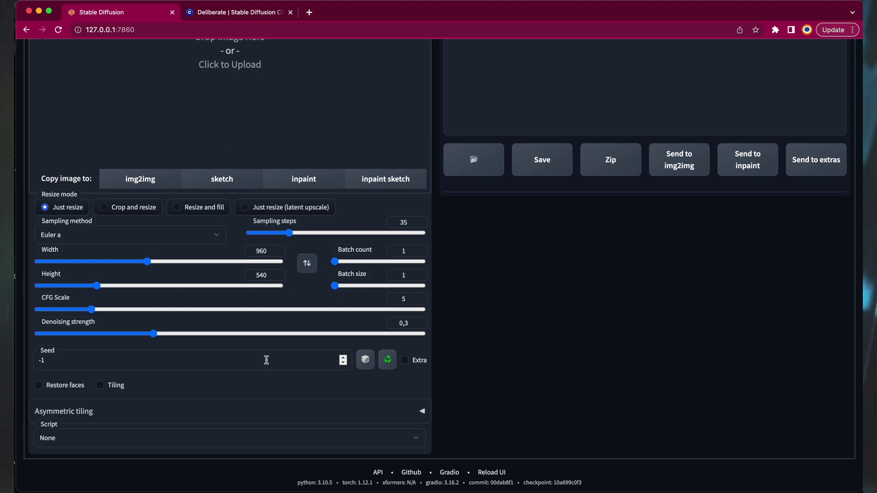
key("BackSpace")
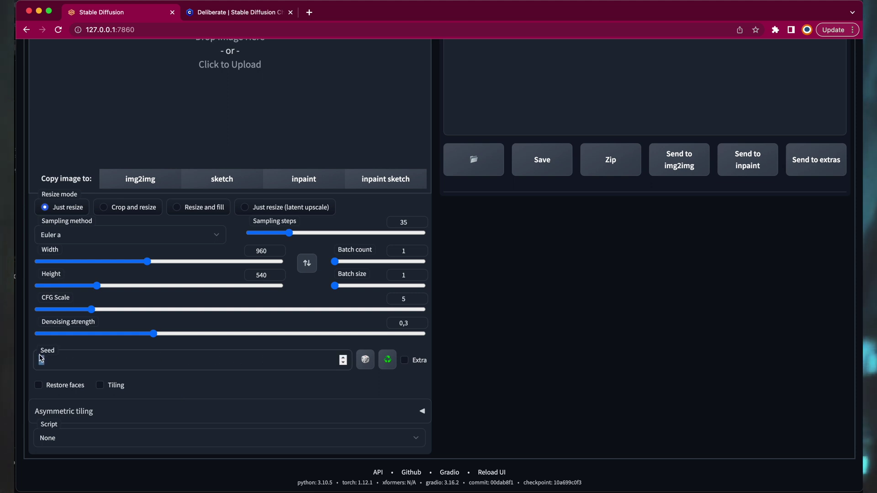
type("737670053")
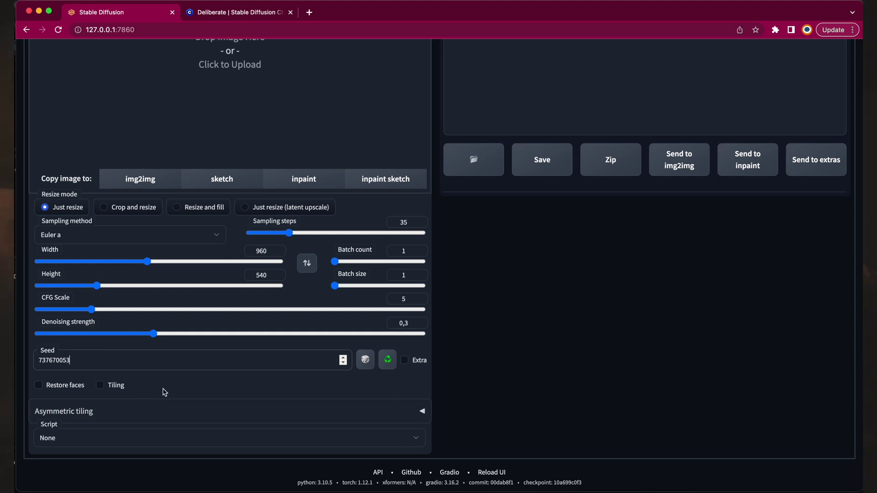
scroll(219, 208, "up", 3)
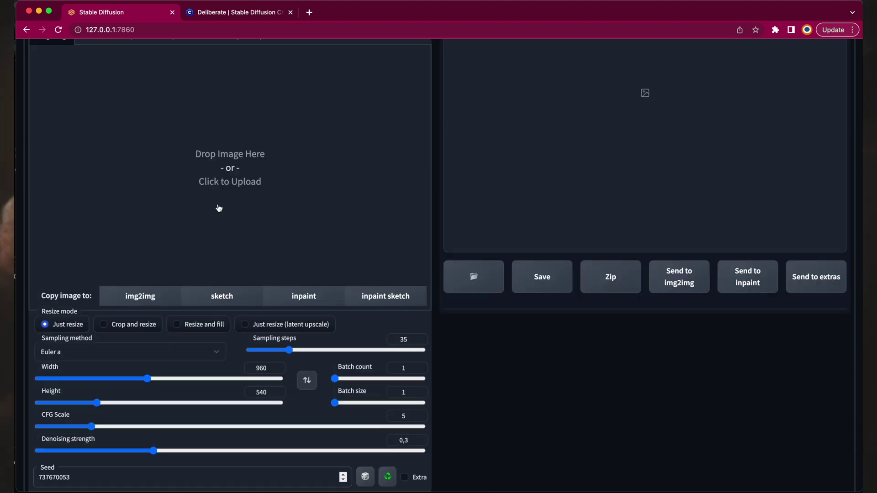
- Load BladeRunnerFCP00457.jpg from the inputframes folder as the img2img source image
left_click(229, 182)
scroll(484, 192, "up", 5)
left_click(485, 188)
scroll(484, 191, "up", 5)
left_click(483, 188)
scroll(483, 194, "up", 10)
left_click(482, 194)
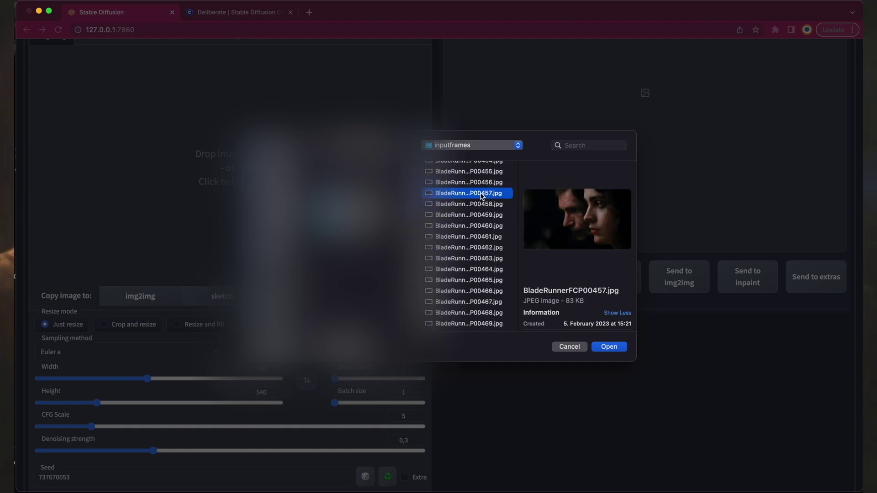
left_click(618, 347)
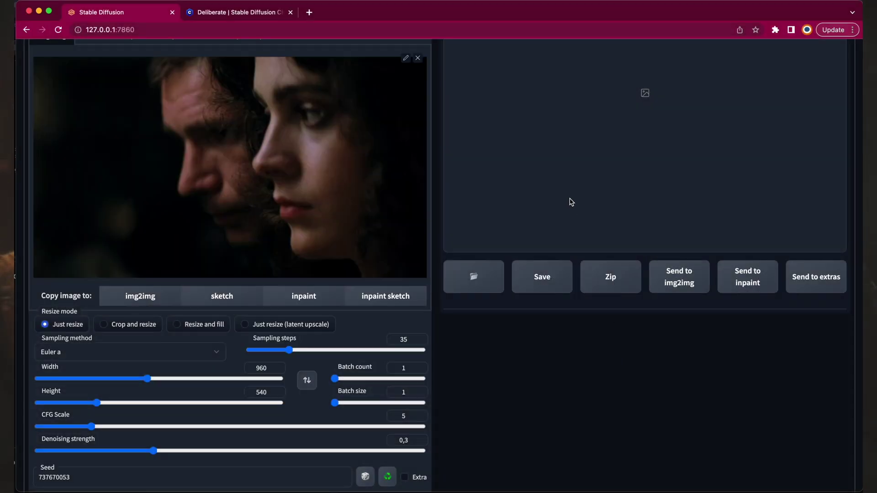
- Generate the restyled 960×540 image and inspect it full screen in the viewer
scroll(376, 218, "up", 5)
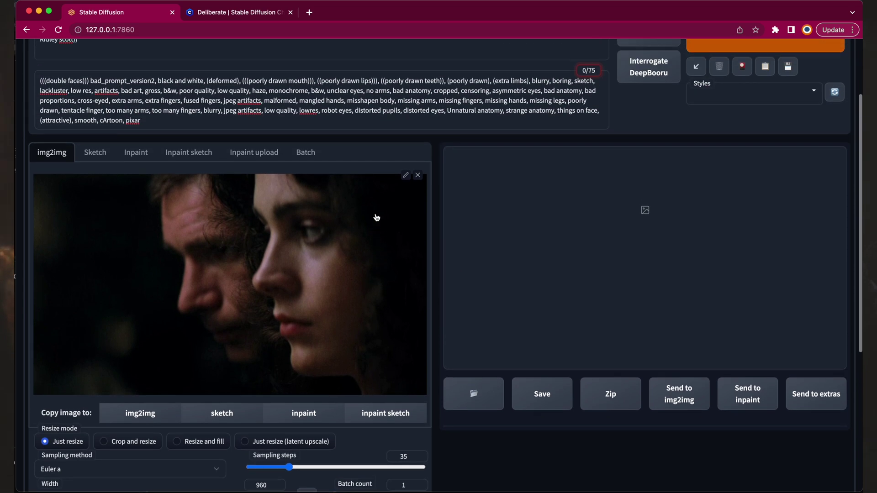
scroll(377, 218, "down", 1)
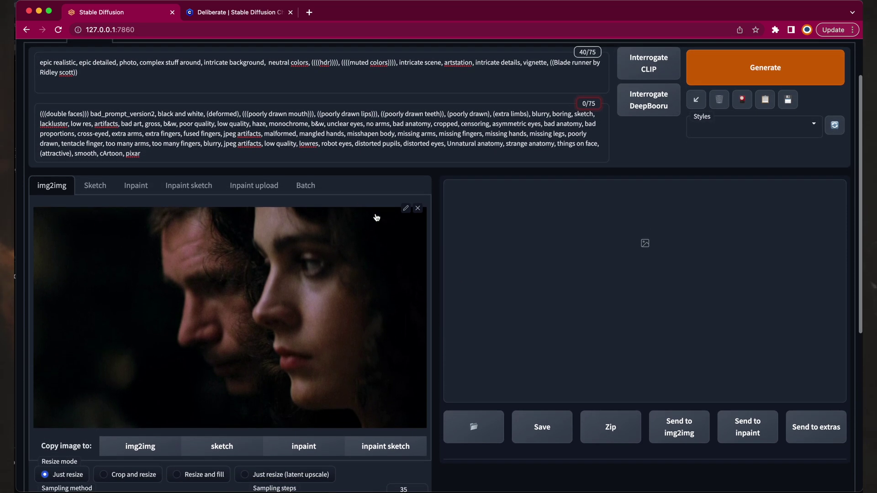
scroll(377, 217, "up", 1)
scroll(374, 216, "down", 1)
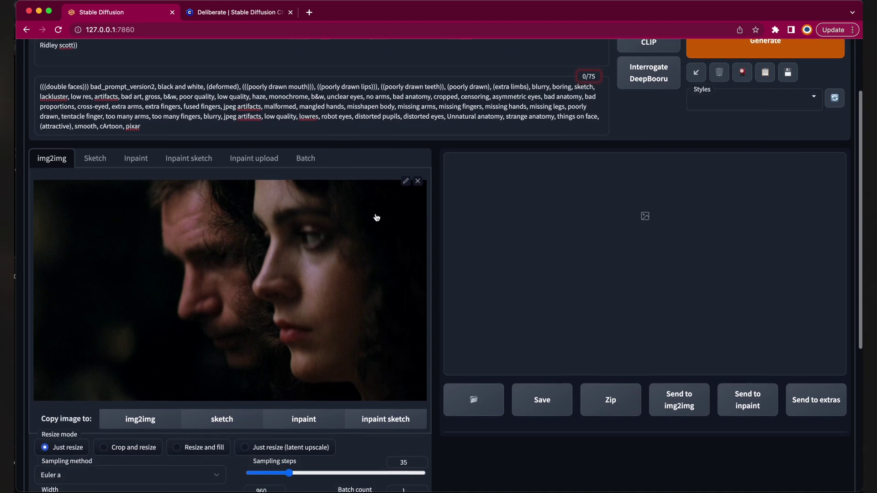
scroll(375, 215, "up", 2)
left_click(762, 120)
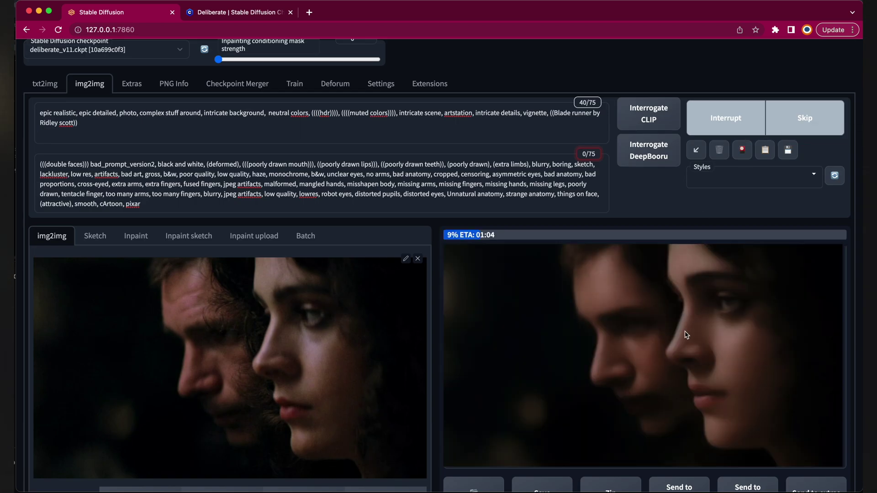
scroll(681, 333, "down", 2)
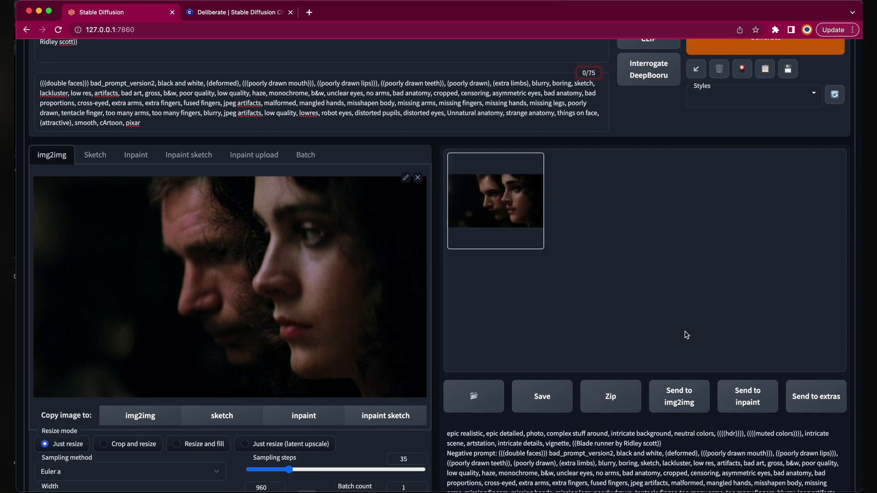
left_click(524, 217)
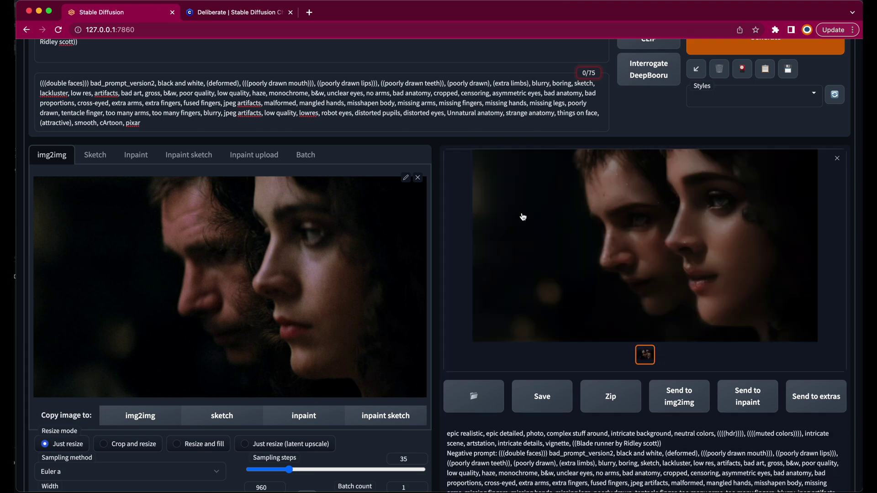
left_click(551, 224)
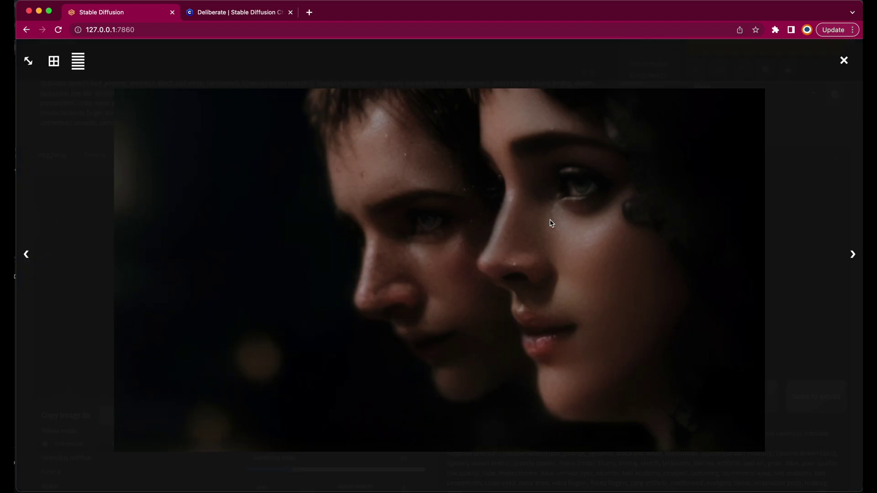
left_click(844, 61)
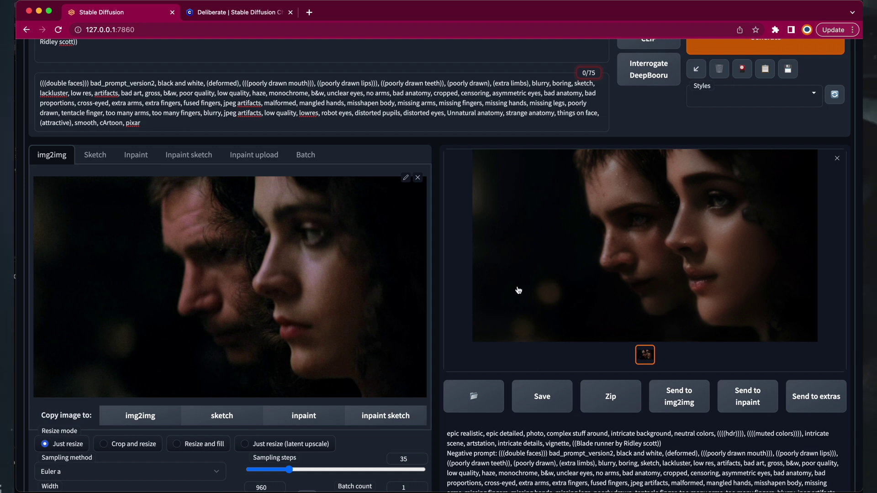
scroll(409, 374, "down", 3)
scroll(410, 374, "up", 2)
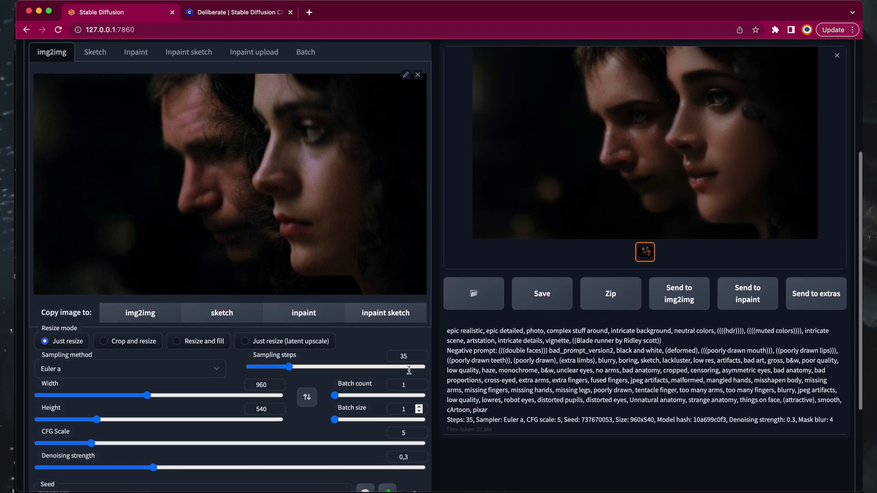
scroll(410, 374, "up", 2)
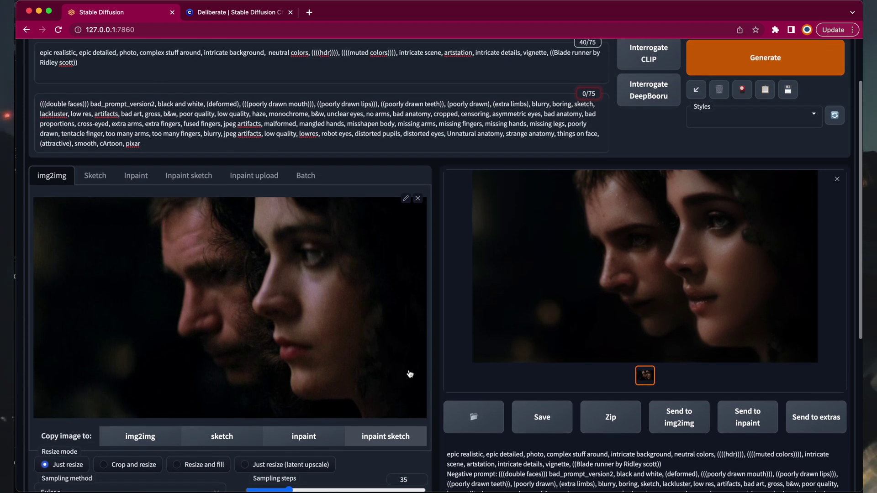
- In the Batch tab, set Input directory to inputframes and Output directory to outputframes
left_click(306, 177)
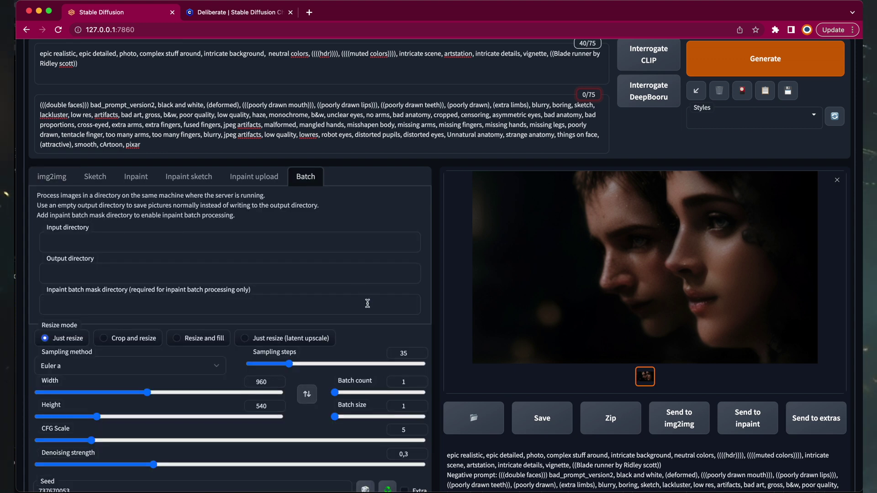
type("/Users/Gerald/Desktop/BladeRunner/Render/inputframes")
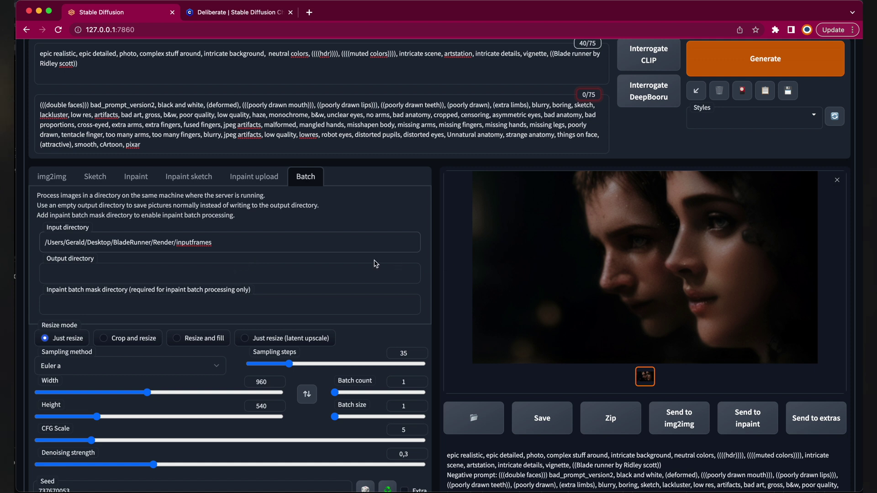
left_click(117, 273)
type("/Users/Gerald/Desktop/BladeRunner/Render/outputframes")
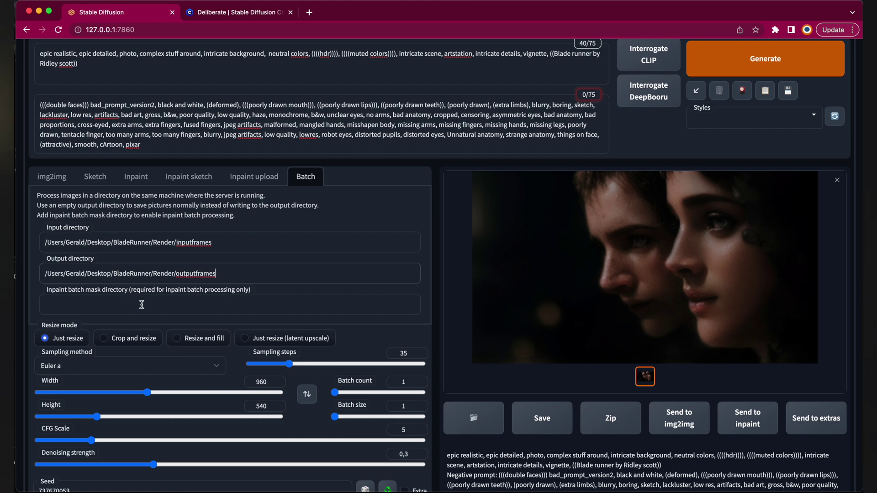
scroll(141, 304, "down", 4)
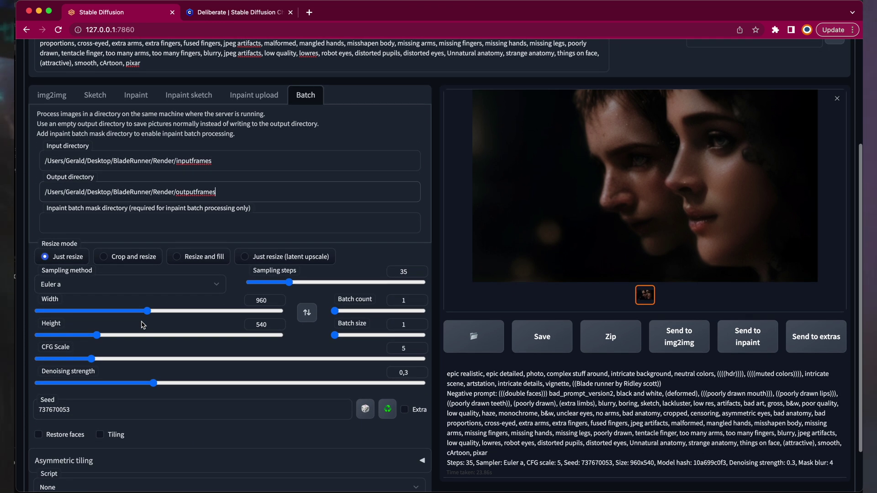
scroll(141, 325, "down", 3)
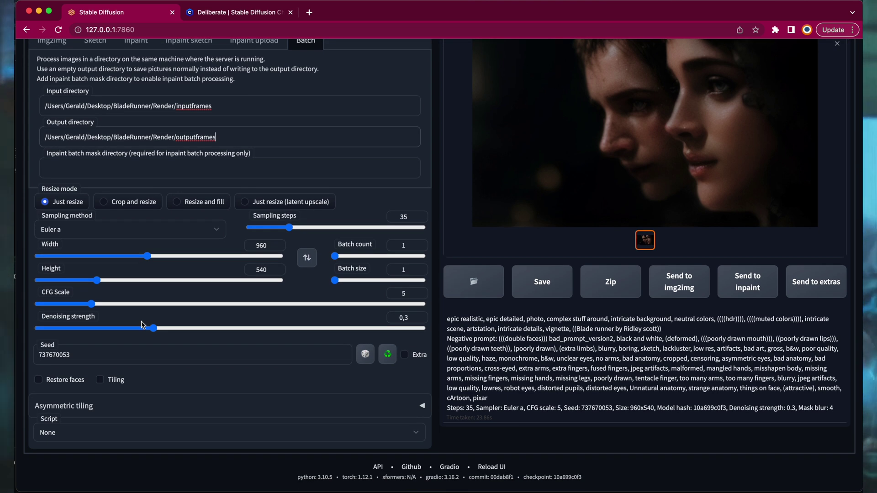
scroll(141, 325, "up", 10)
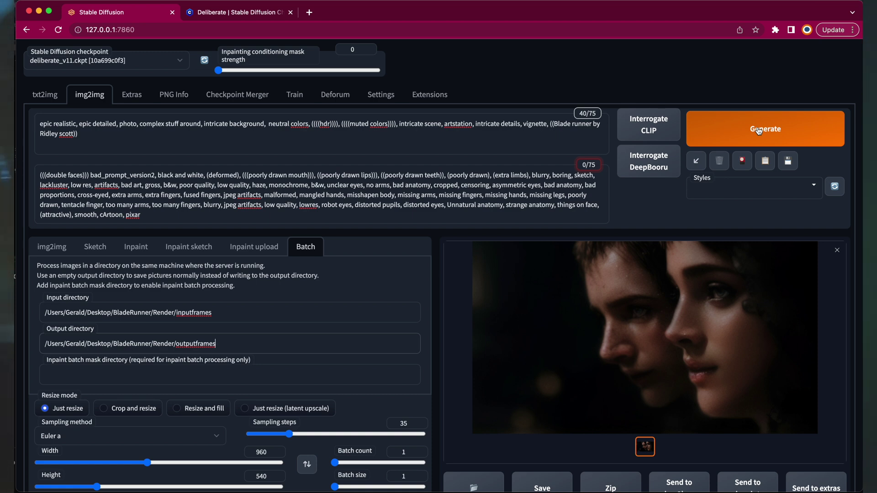
- Preview restyled frames BladeRunnerFCP00007 and 00043 in Render/outputframes, then switch to Upscayl
key("super+Tab")
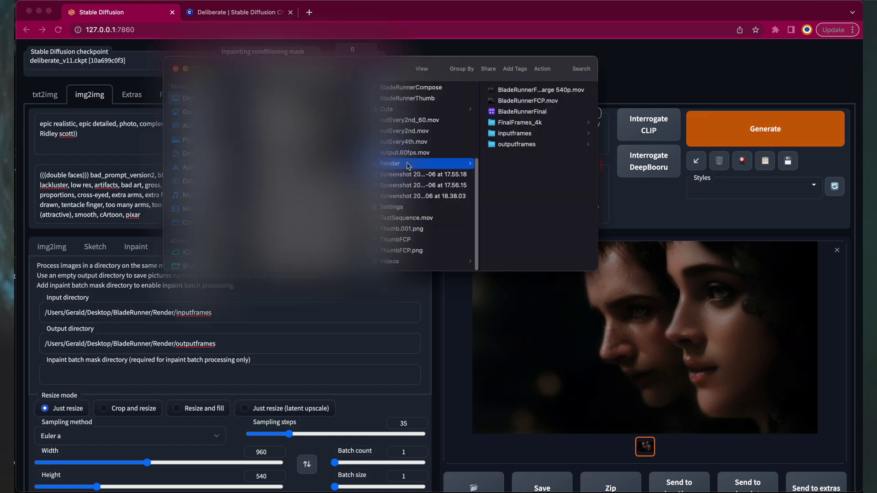
left_click(510, 145)
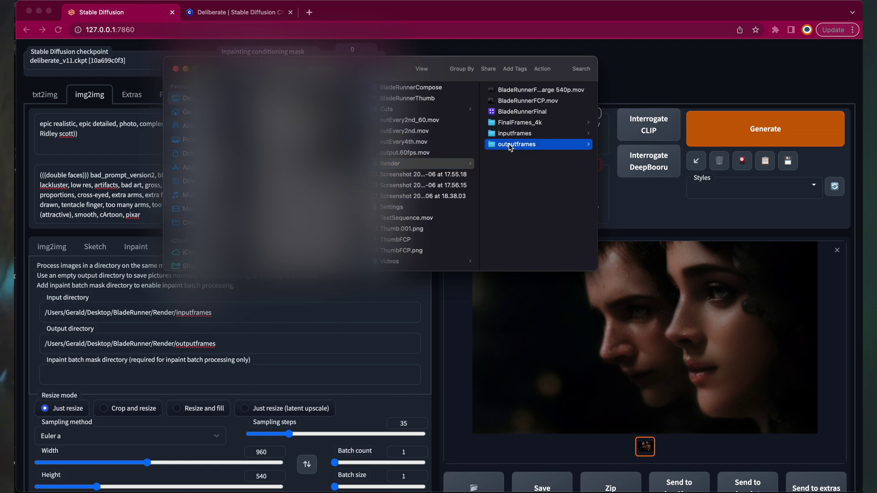
left_click(527, 156)
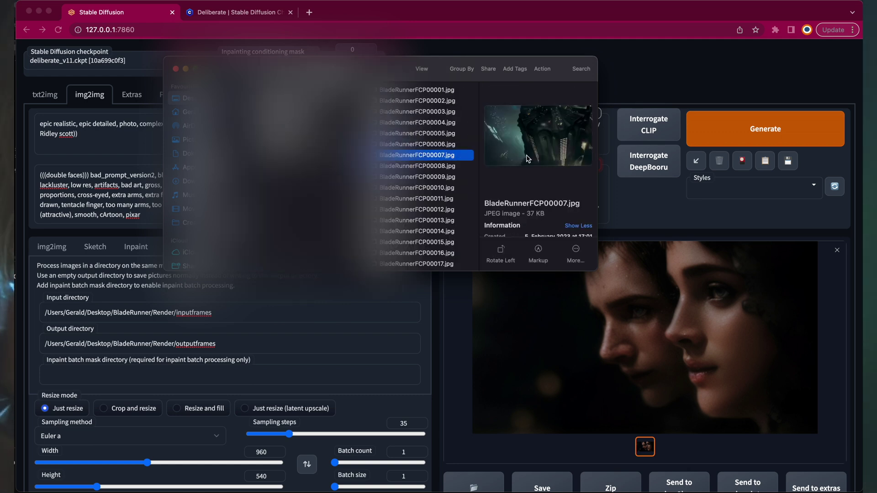
scroll(439, 236, "down", 10)
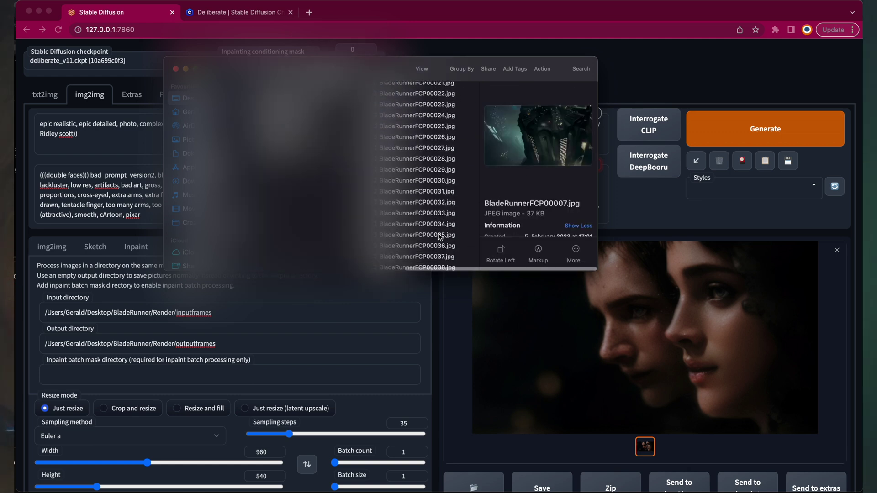
left_click(440, 236)
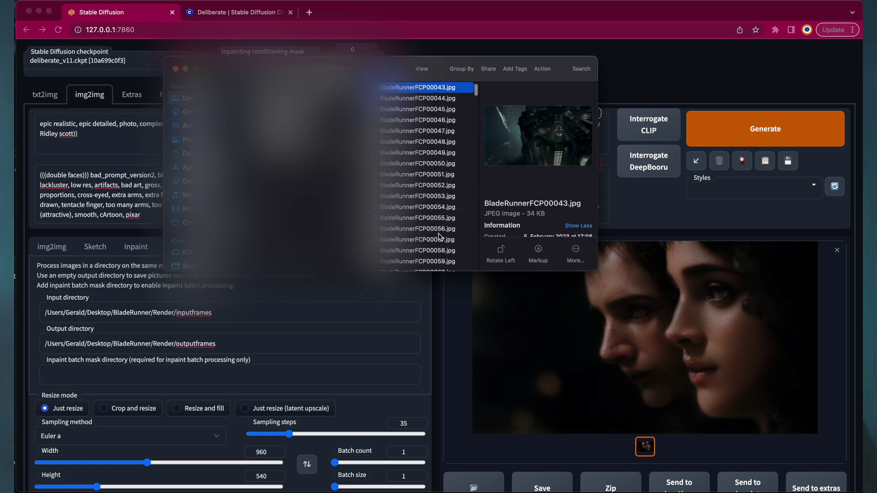
key("super+Tab")
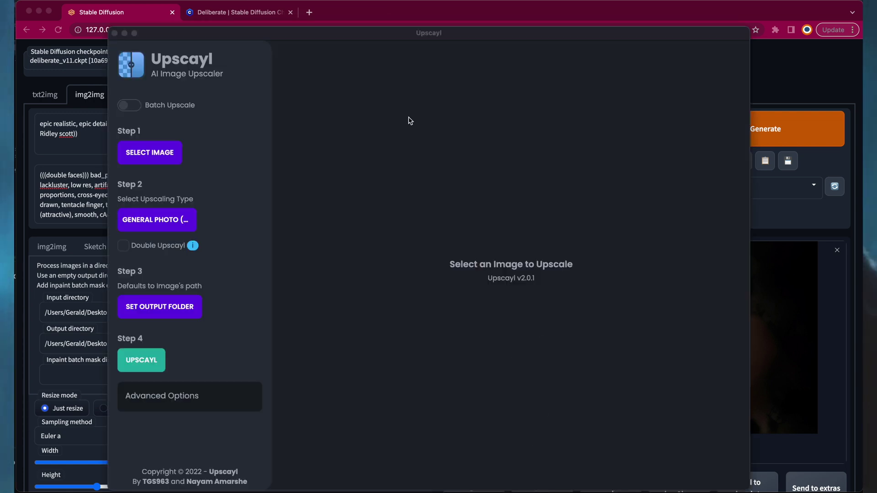
- Enable Batch Upscale and choose Render/outputframes as the folder of frames to upscale
left_click(133, 110)
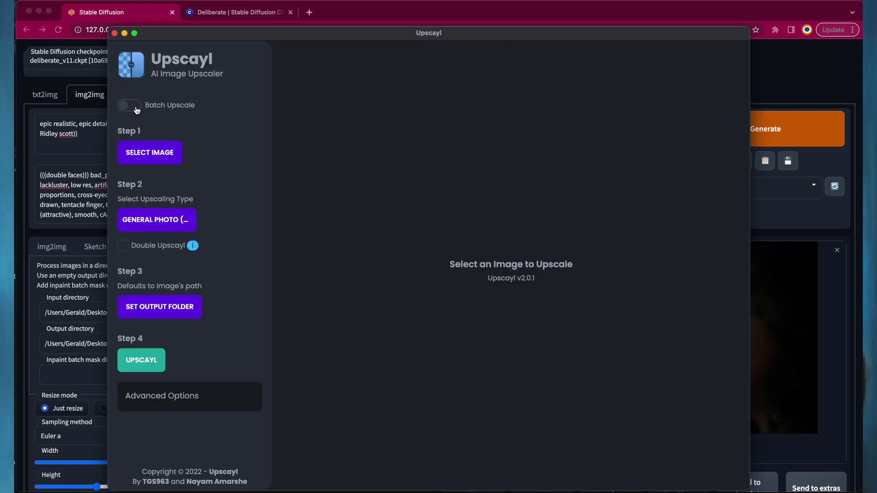
left_click(136, 110)
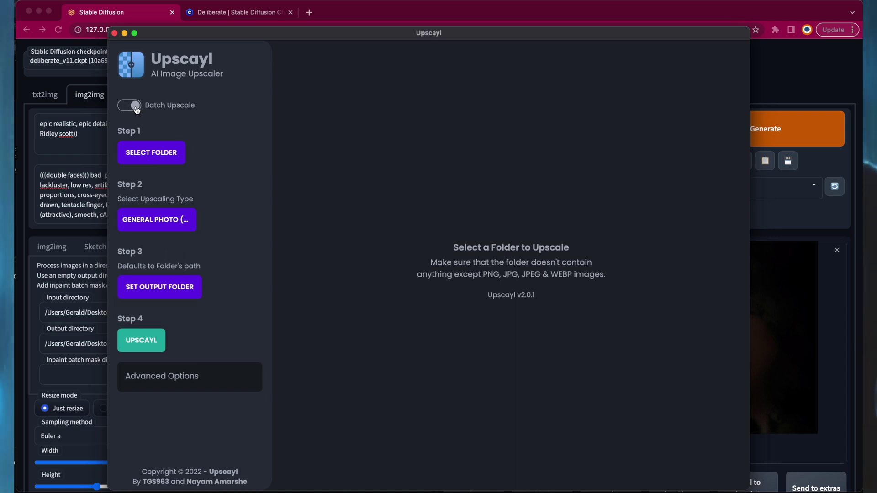
left_click(164, 155)
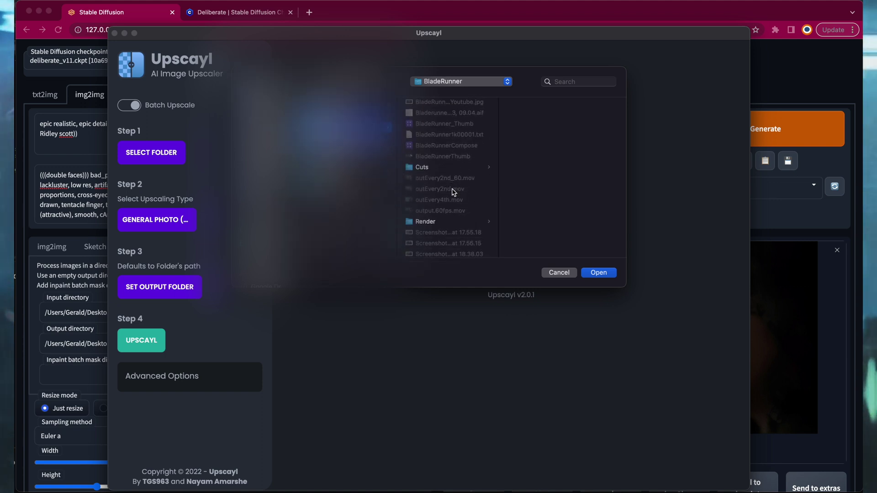
left_click(458, 189)
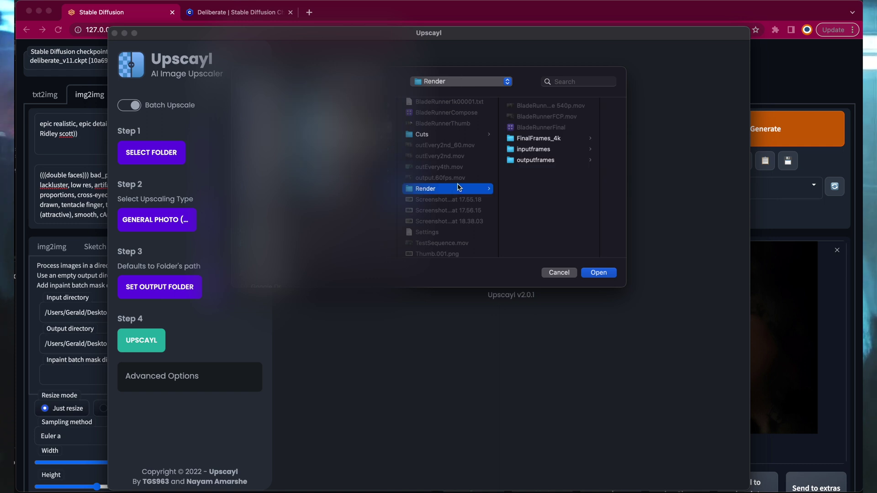
left_click(539, 159)
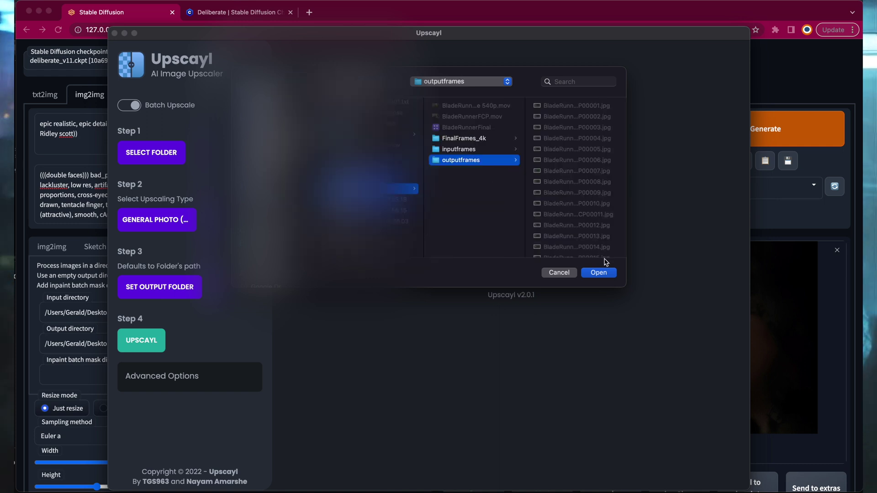
left_click(602, 273)
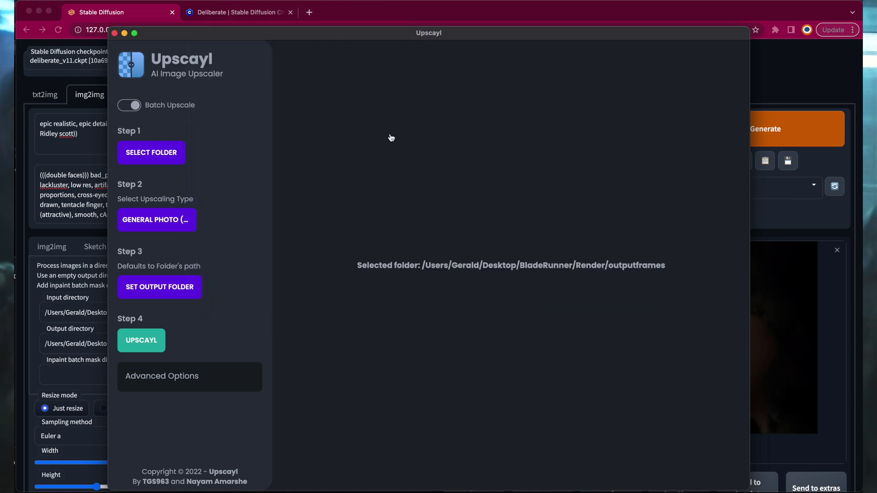
- Set Upscayl's output folder to Render/FinalFrames_4k
left_click(187, 290)
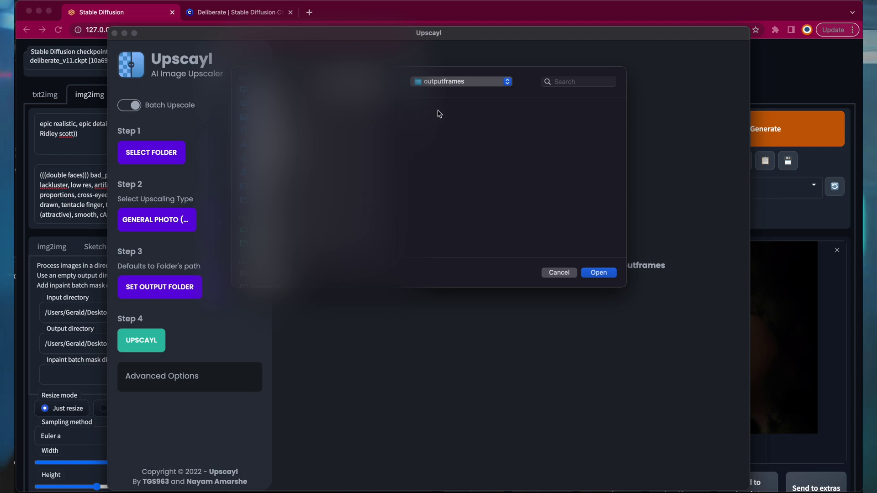
left_click(506, 82)
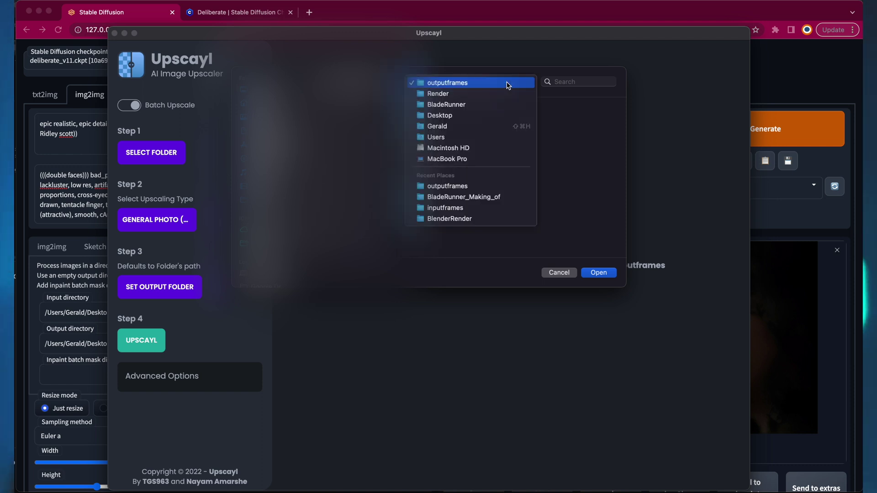
left_click(502, 94)
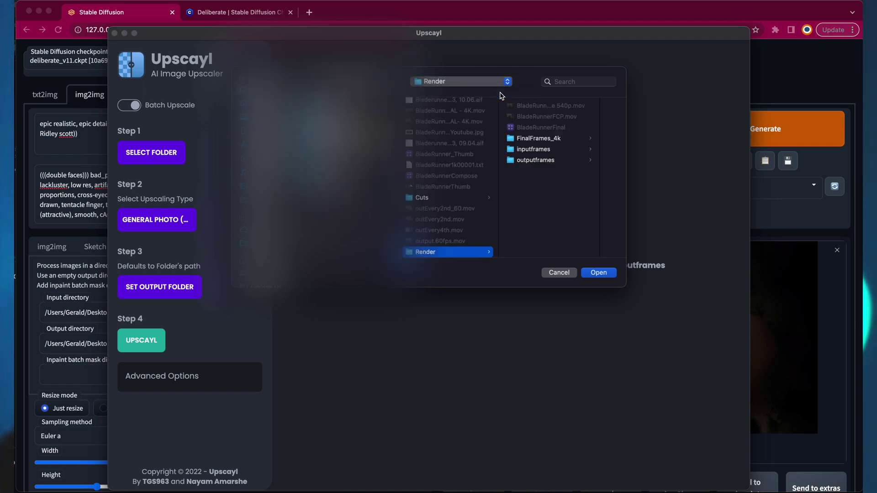
left_click(536, 139)
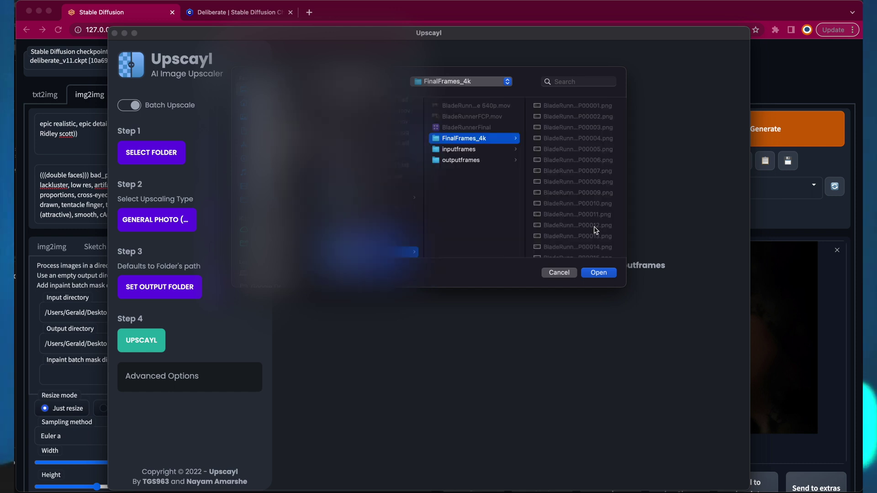
left_click(599, 273)
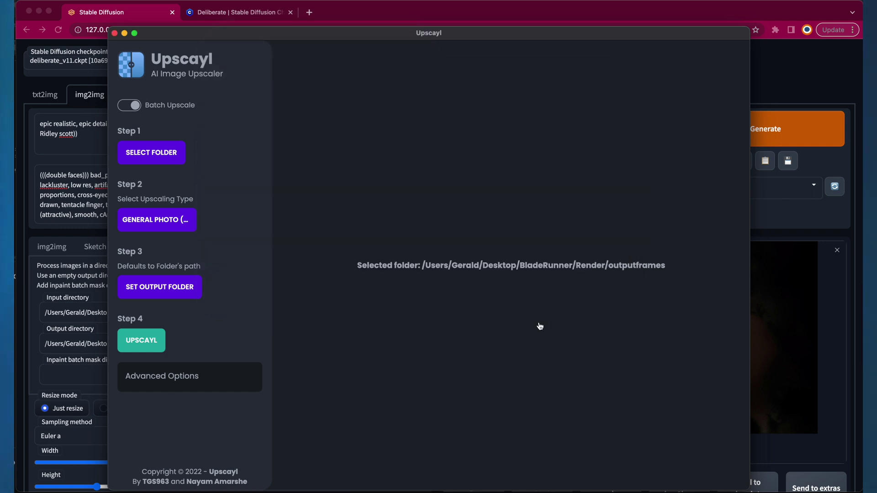
- Choose the General Photo (UltraSharp) model, briefly checking the PNG frames in Finder
left_click(182, 220)
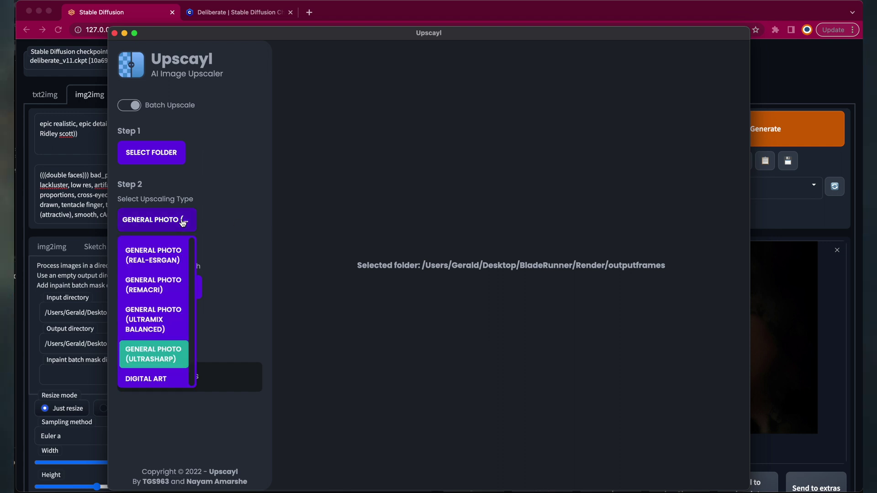
left_click(161, 355)
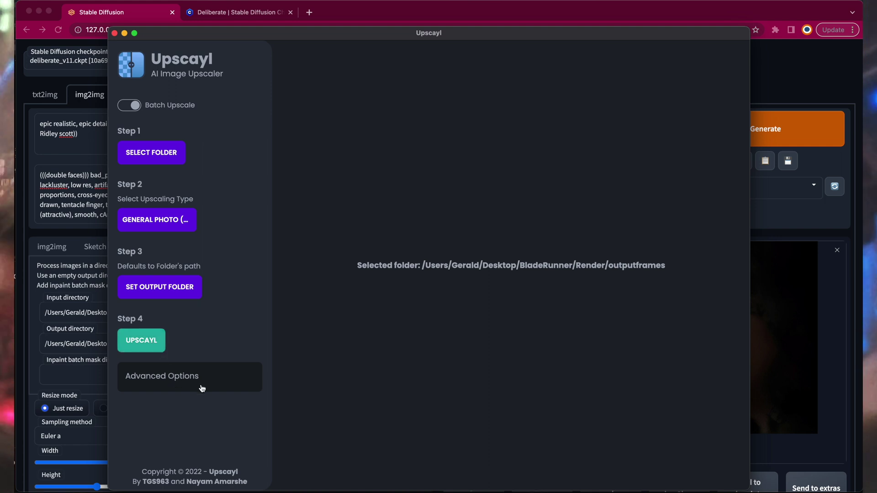
key("super+Tab")
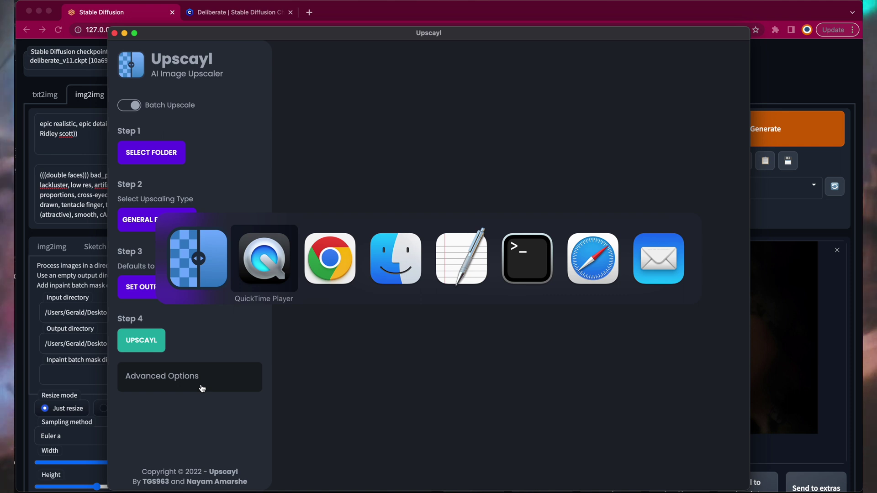
key("super+Tab")
key("super+Tab")
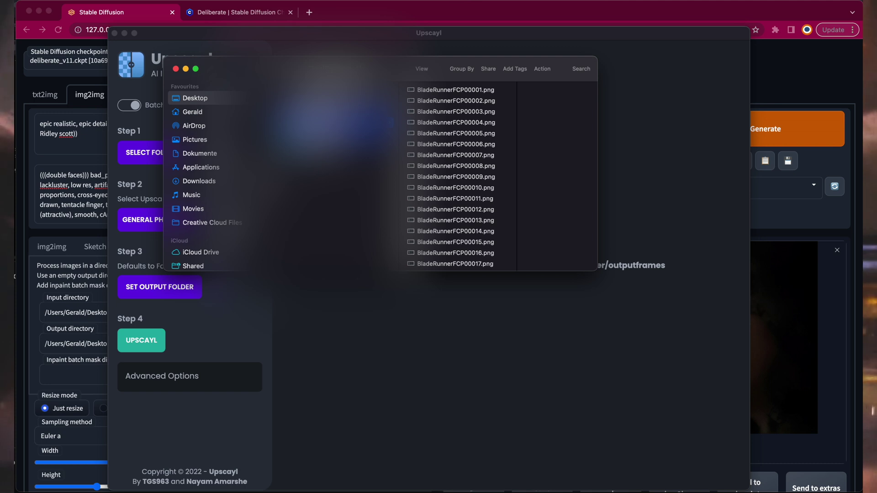
key("super+Tab")
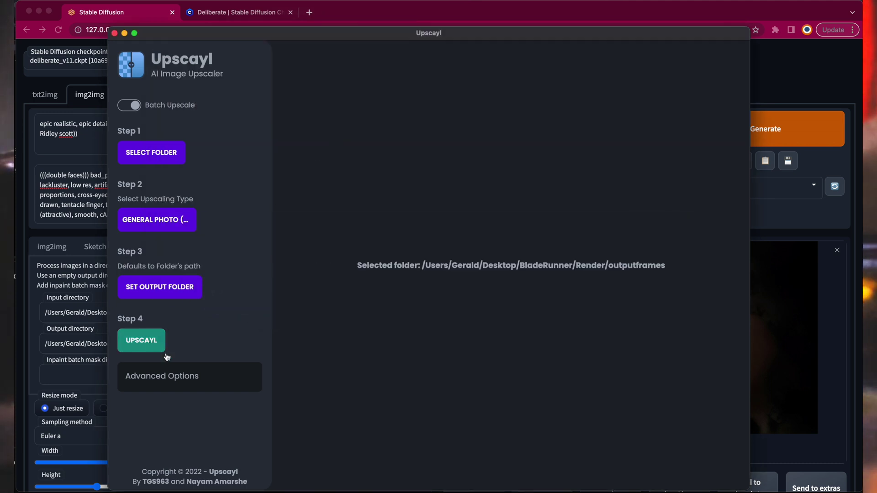
- Under Advanced Options, set Save Image As to PNG
left_click(174, 376)
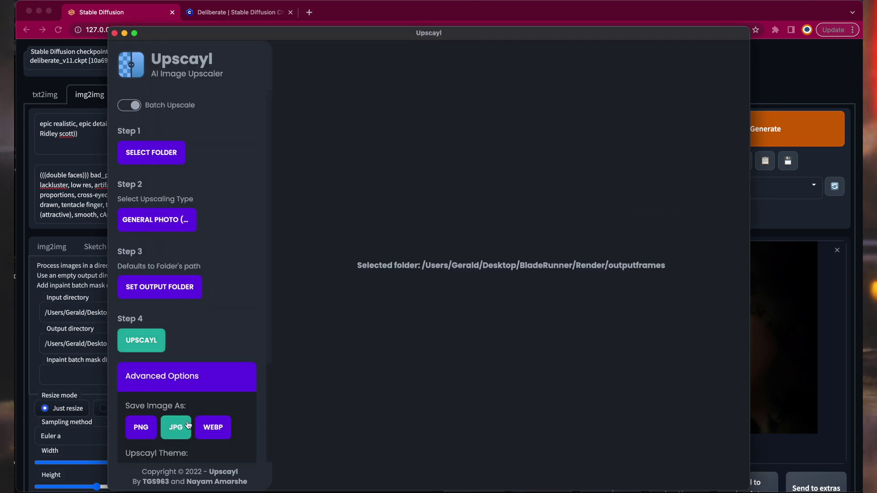
left_click(143, 427)
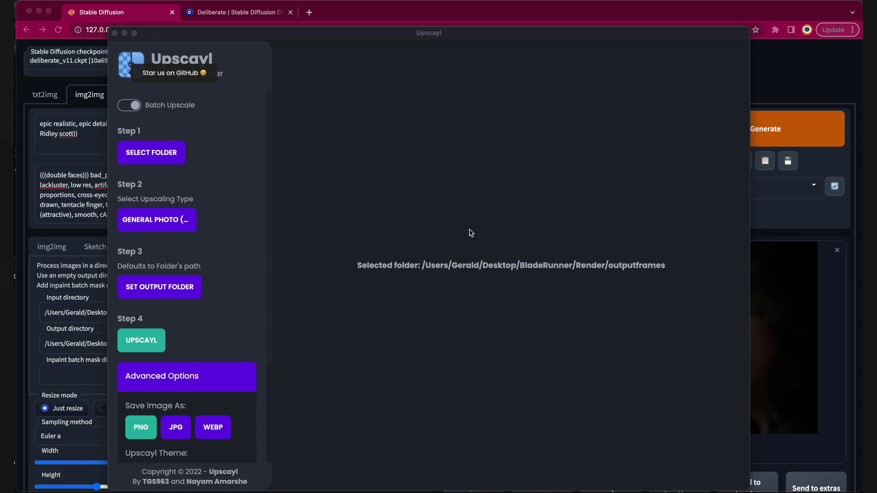
- Confirm BladeRunnerFCP00003.png in FinalFrames_4k measures 3840×2144
left_click(114, 33)
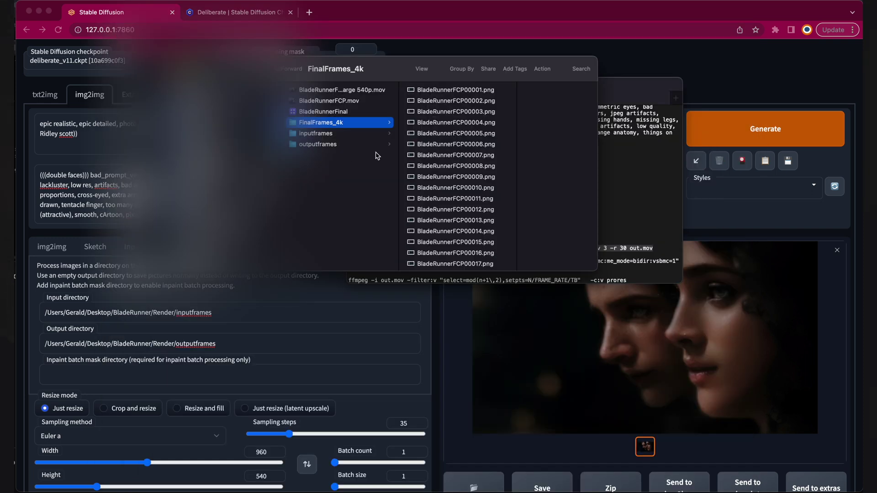
left_click(454, 111)
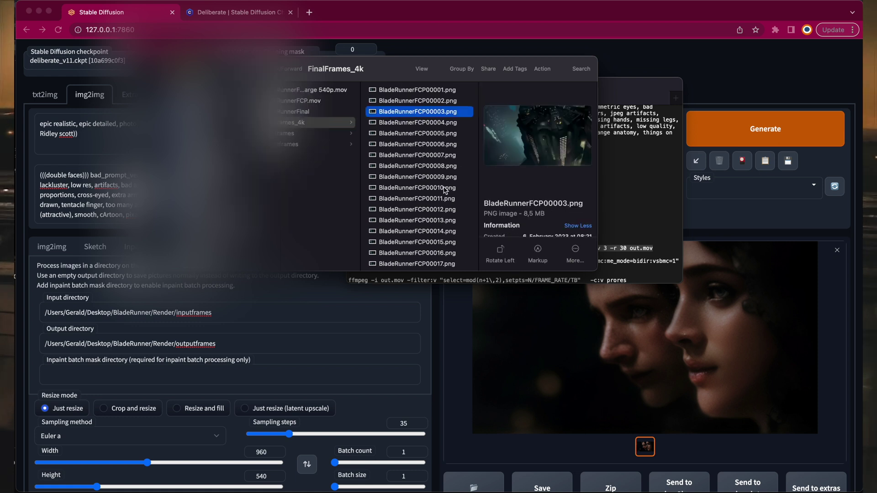
scroll(544, 196, "down", 3)
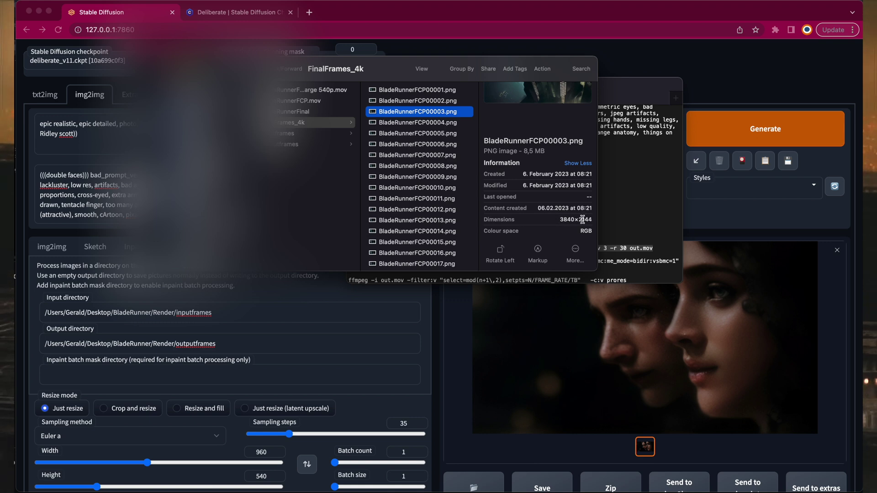
scroll(458, 179, "up", 2)
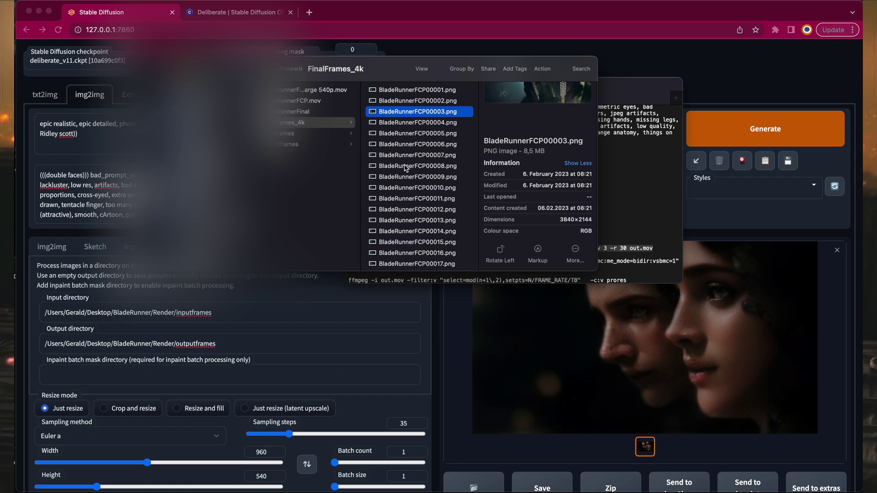
- Open a new Terminal at the FinalFrames_4k folder via Services
right_click(295, 125)
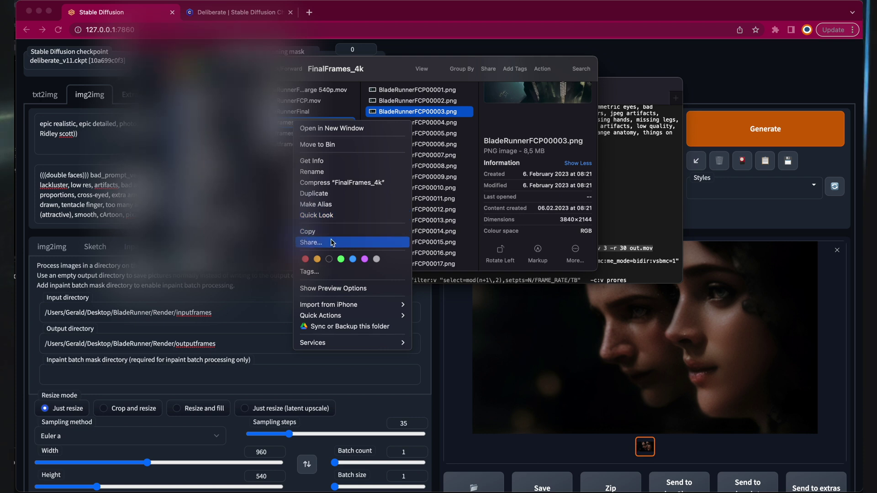
mouse_move(338, 316)
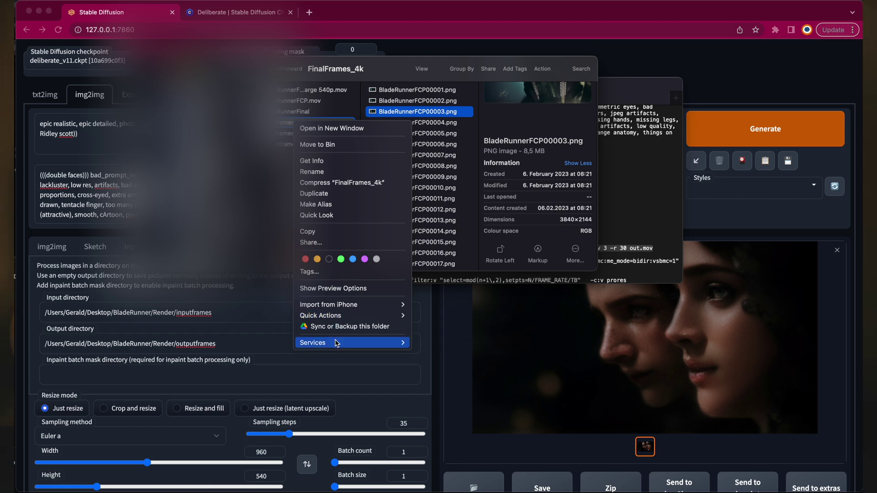
mouse_move(347, 343)
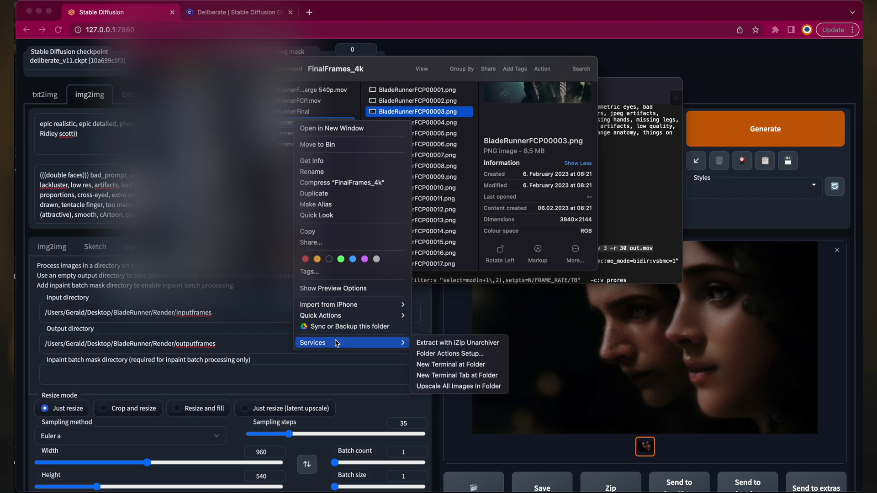
left_click(466, 365)
- Enlarge the terminal to 150x40 and enter the ffmpeg prores_ks command encoding *.png at 30 fps to out.mov
left_click_drag(716, 119, 315, 97)
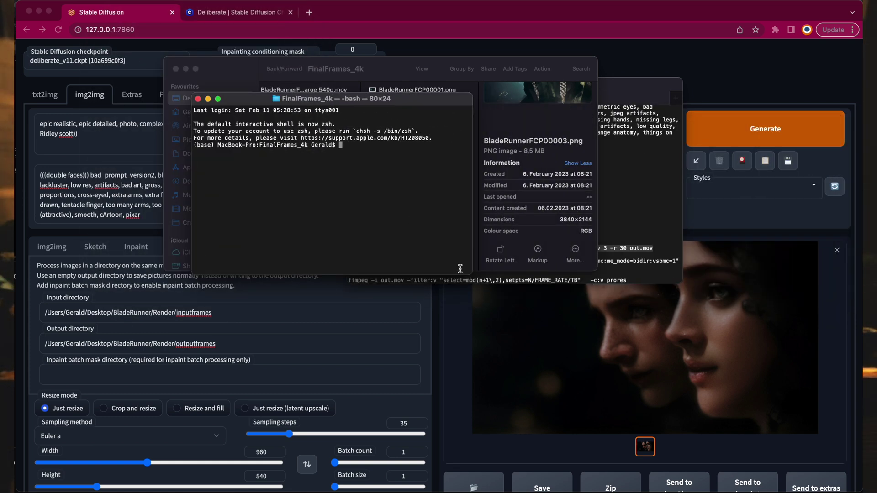
left_click_drag(472, 274, 716, 389)
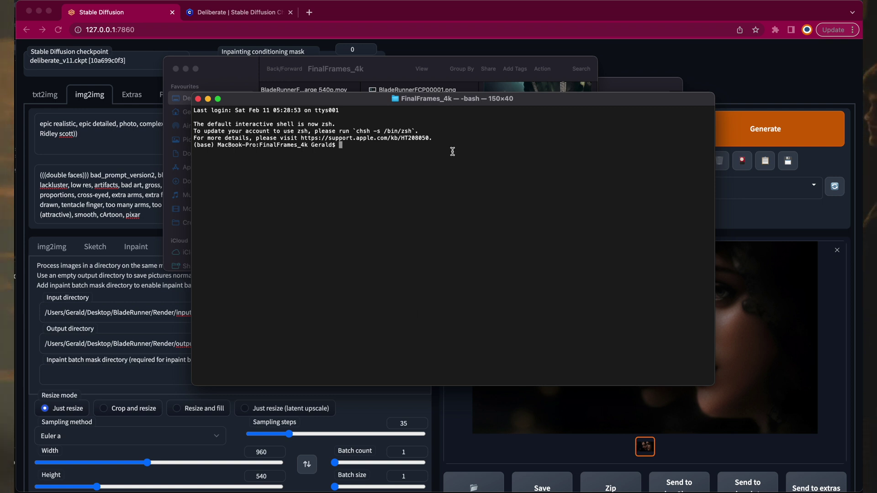
type("ffmpeg -framerate 30 -pattern_type glob -i '*.png'  -c:v prores_ks -profile:v 3 -r 30 out.mov")
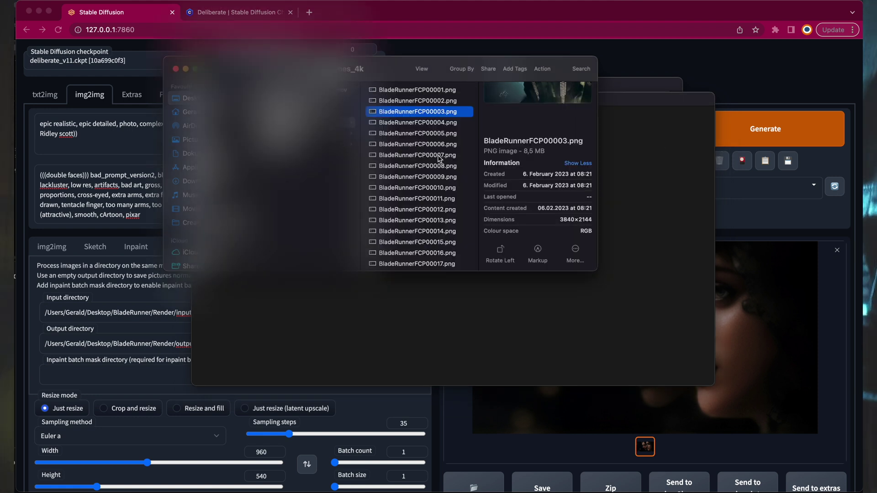
scroll(438, 158, "down", 20)
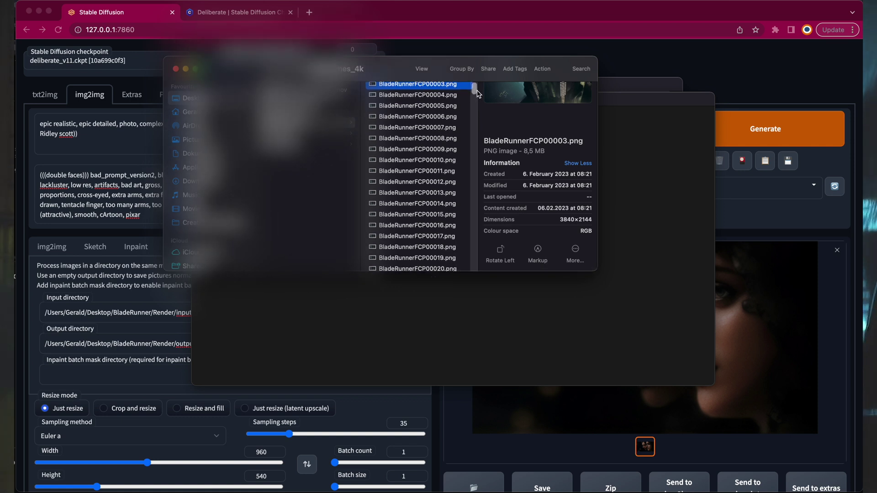
- Verify out.mov (326,9 MB QuickTime movie) appears in FinalFrames_4k, then return to Terminal
left_click_drag(478, 240, 475, 280)
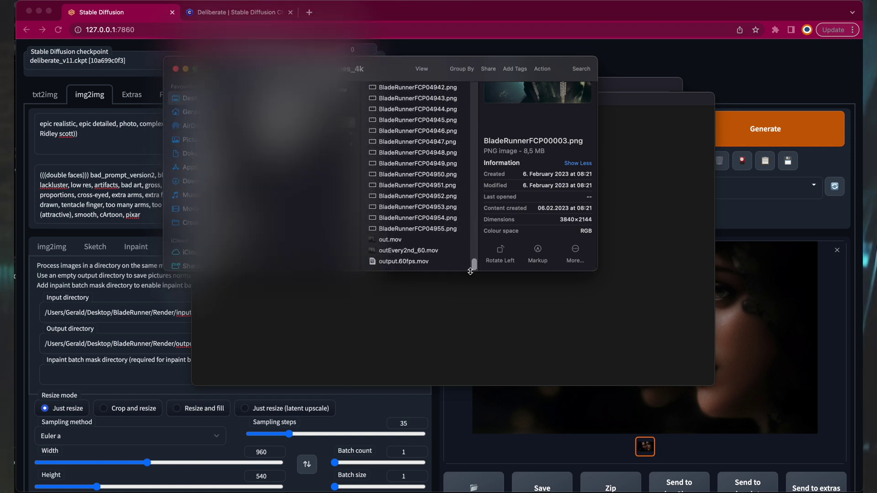
left_click(392, 242)
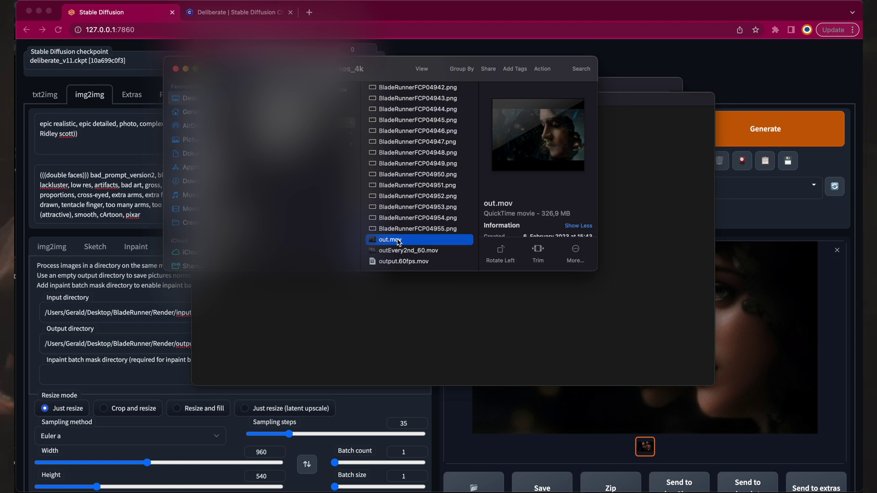
left_click(537, 332)
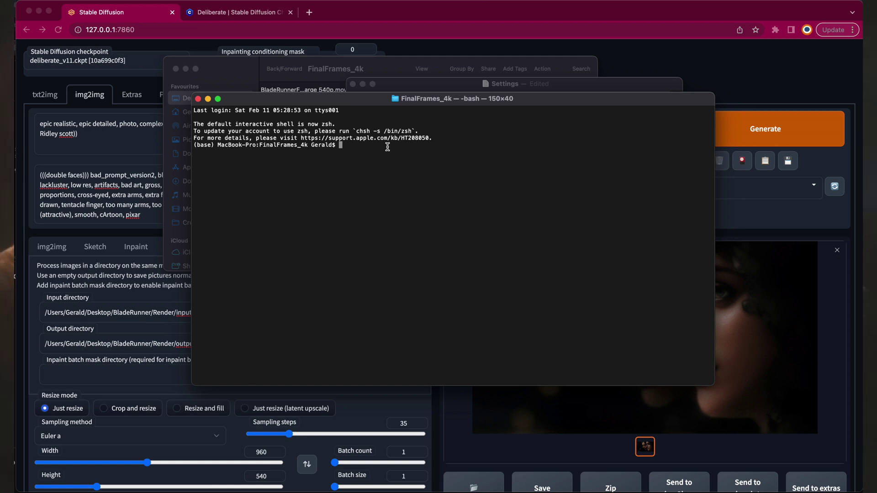
- Run the ffmpeg select=mod(n+1\,2) command making ProRes outEvery2nd_60.mov from out.mov, then close Terminal
type("ffmpeg  -i out.mov -crf 10  -vf \"minterpolate=fps=60:mi_mode=mci:mc_mode=aobmc:me_mode=bidir:vsbmc=1\" output.60fps.mov")
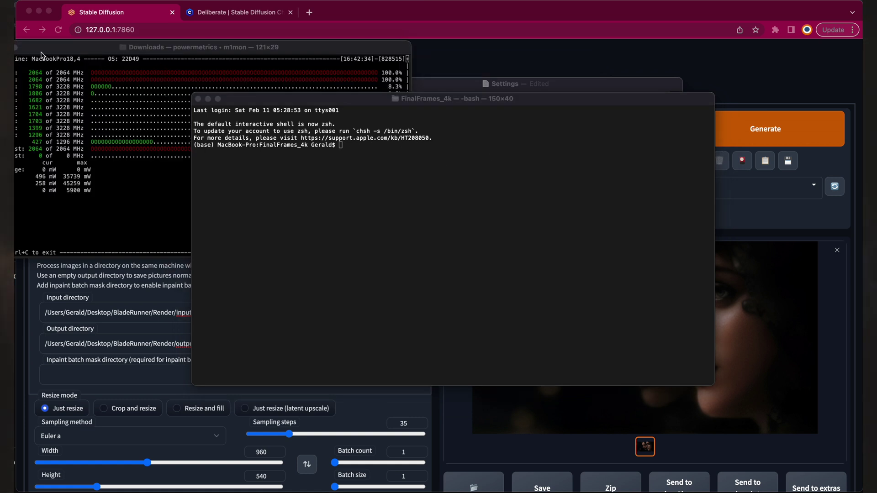
key("super+m")
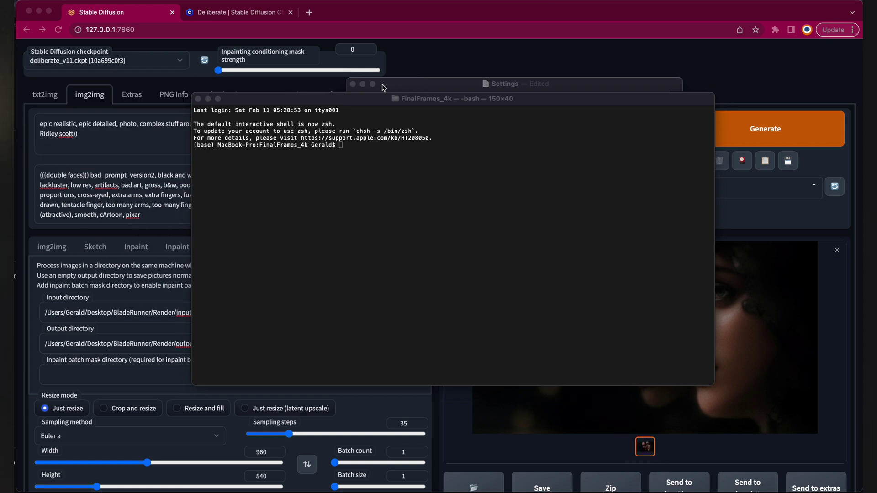
left_click(363, 84)
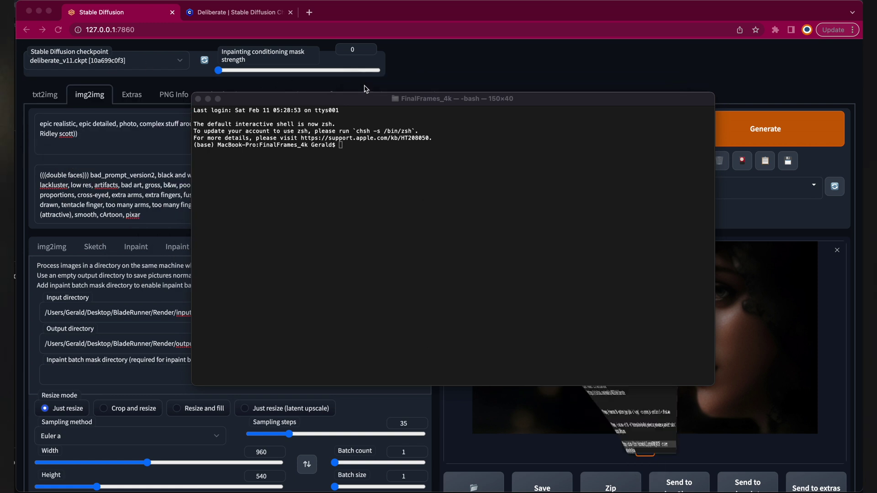
left_click(381, 146)
type("ffmpeg -i out.mov -filter:v \"select=mod(n+1\\,2),setpts=N/FRAME_RATE/TB\"   -c:v prores outEvery2nd_60.mov")
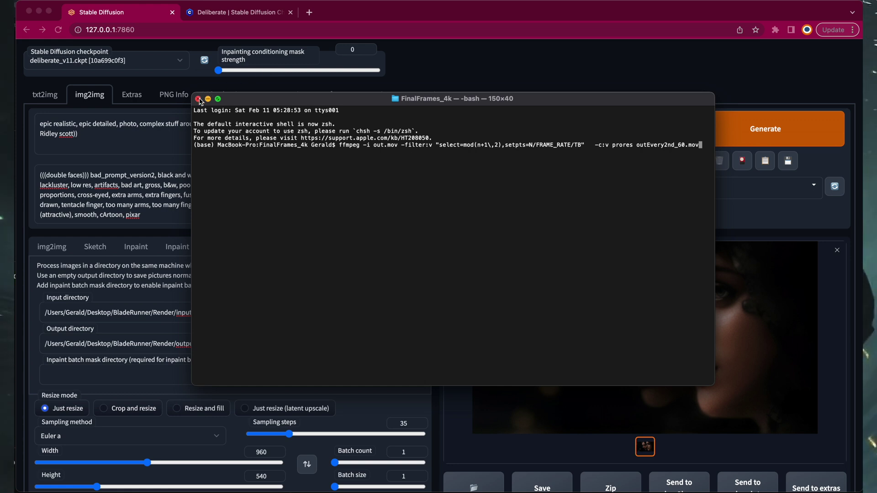
left_click(237, 84)
- Retime the outEvery2nd_60 clip to Slow 50%, then reopen Retime for Optical Flow video quality
key("super+Tab")
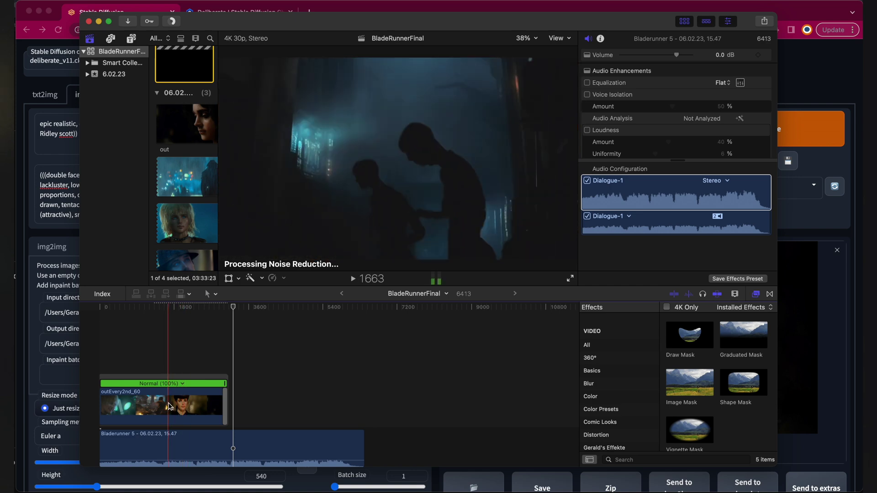
left_click(172, 378)
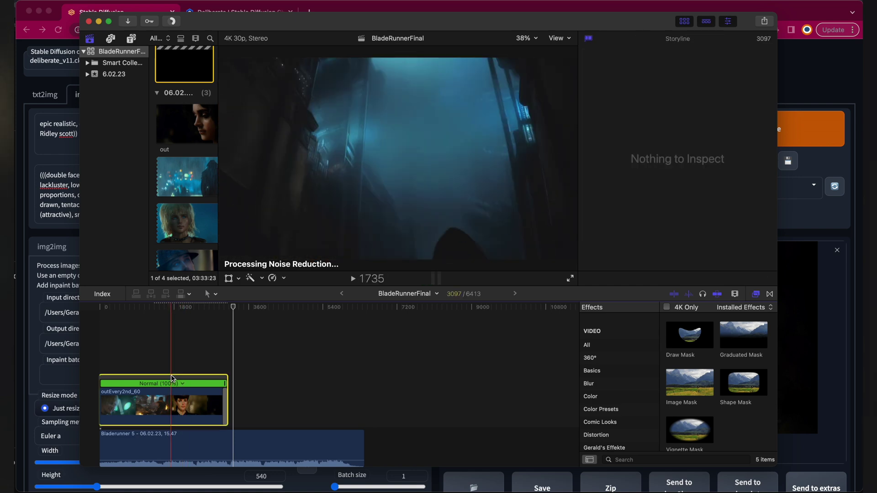
left_click(174, 393)
left_click(281, 277)
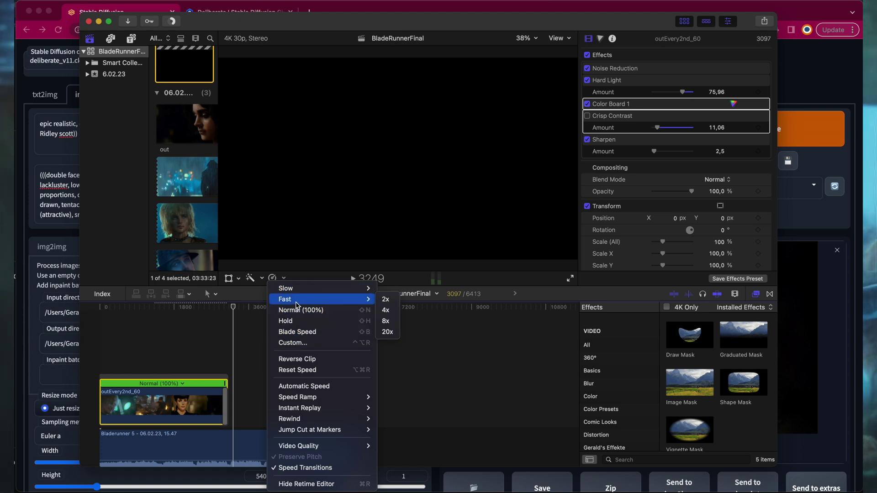
mouse_move(301, 289)
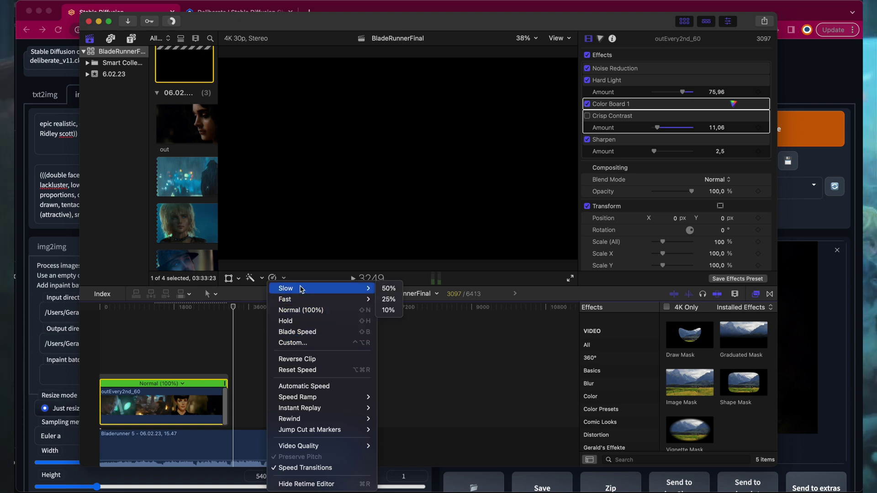
left_click(389, 289)
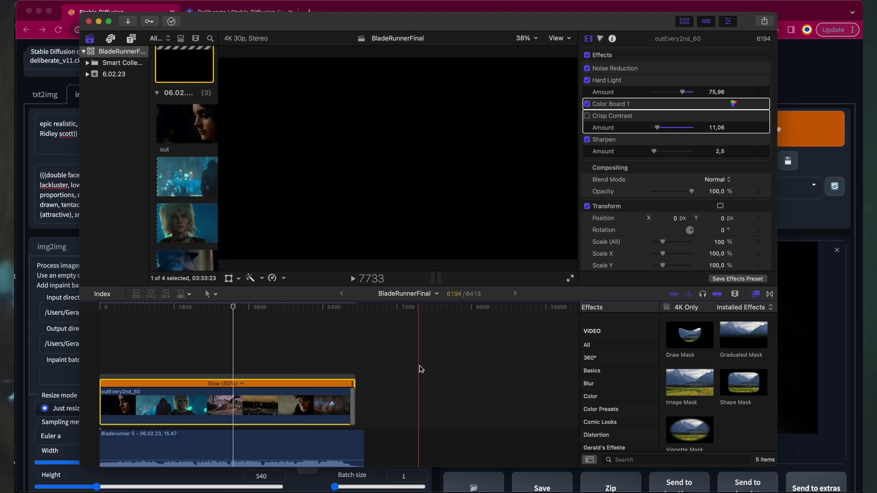
left_click(284, 278)
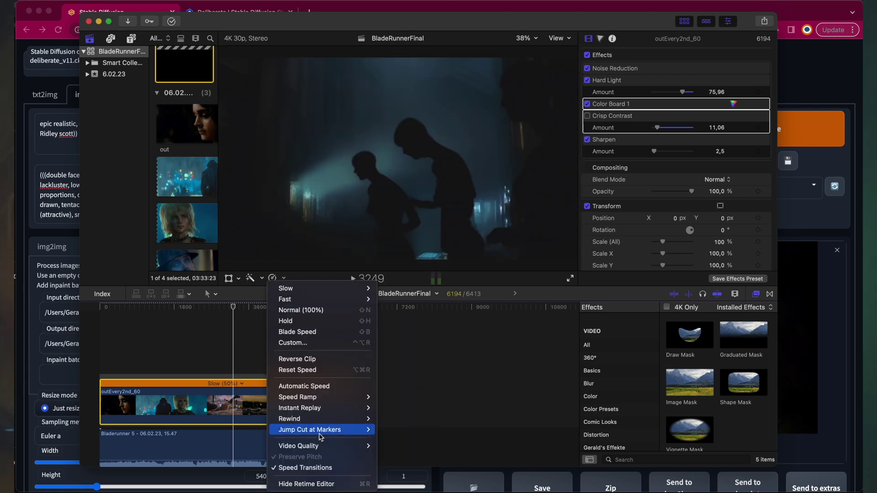
mouse_move(322, 448)
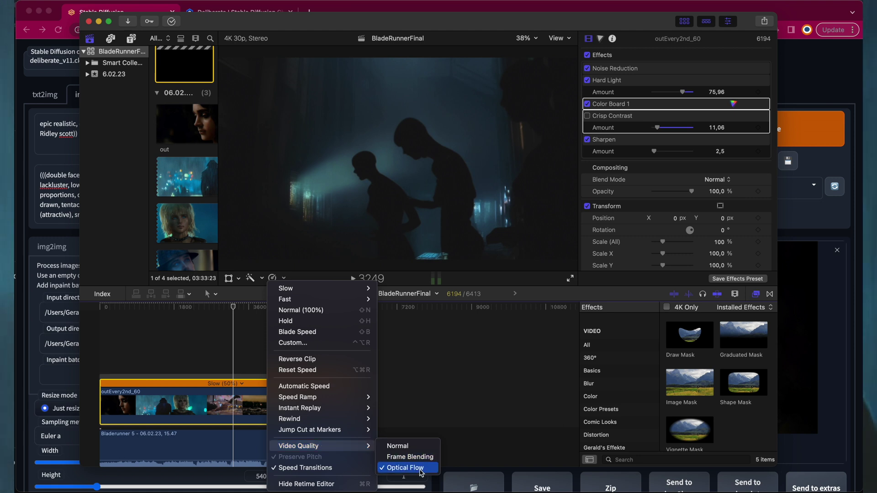